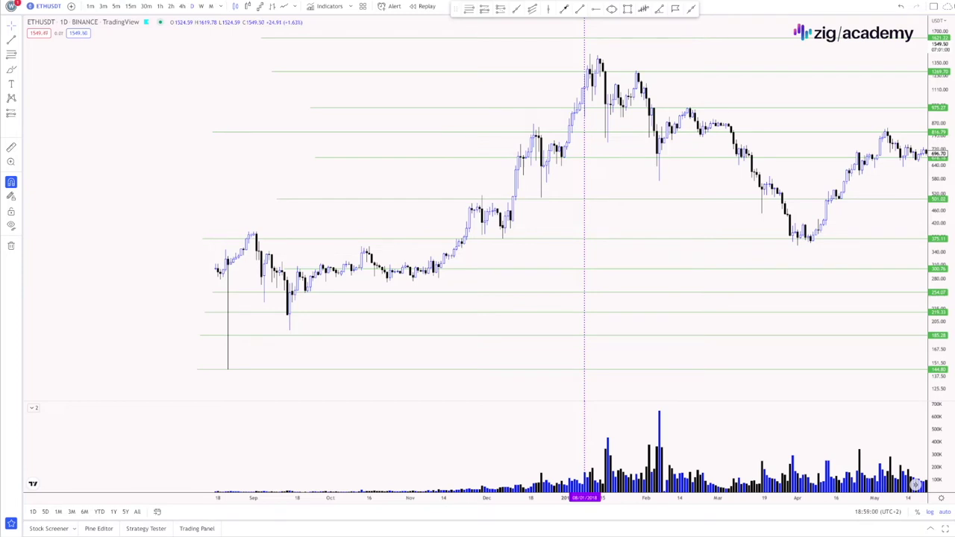
# Add horizontal levels near 375, 501 and 975.27 on the ETHUSDT chart.
pyautogui.click(804, 239)
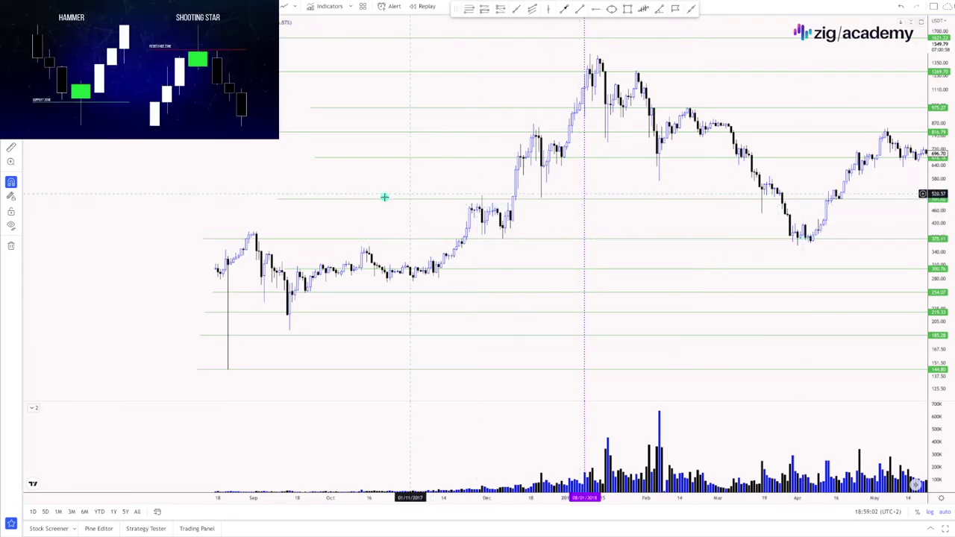
pyautogui.click(435, 198)
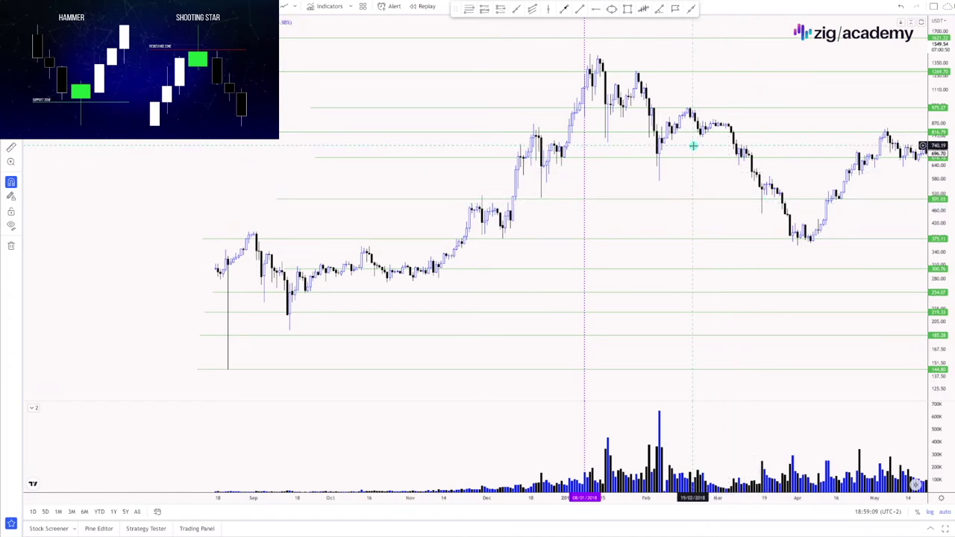
pyautogui.click(549, 109)
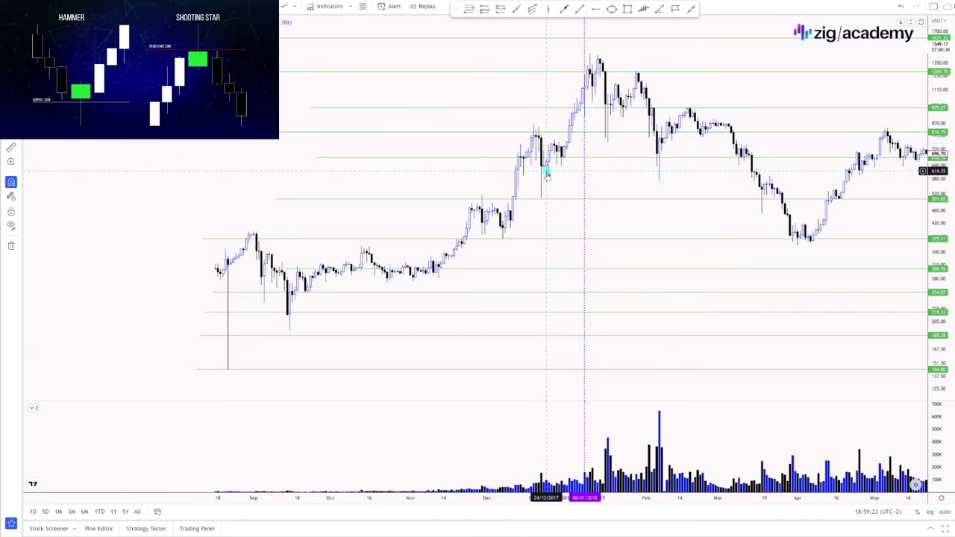
# Zoom in and step through the 2018 candles from January to September.
pyautogui.scroll(2, 547, 176)
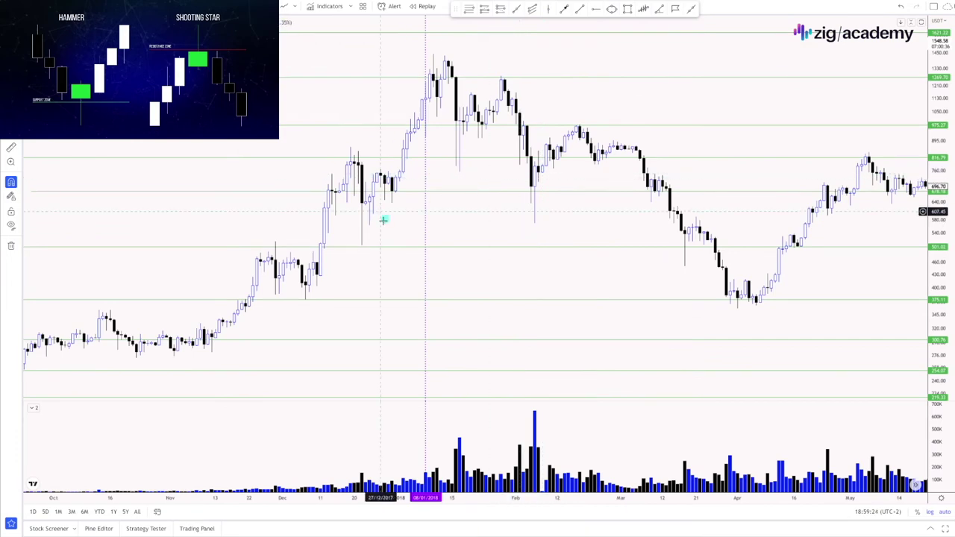
pyautogui.scroll(2, 358, 219)
pyautogui.scroll(1, 358, 219)
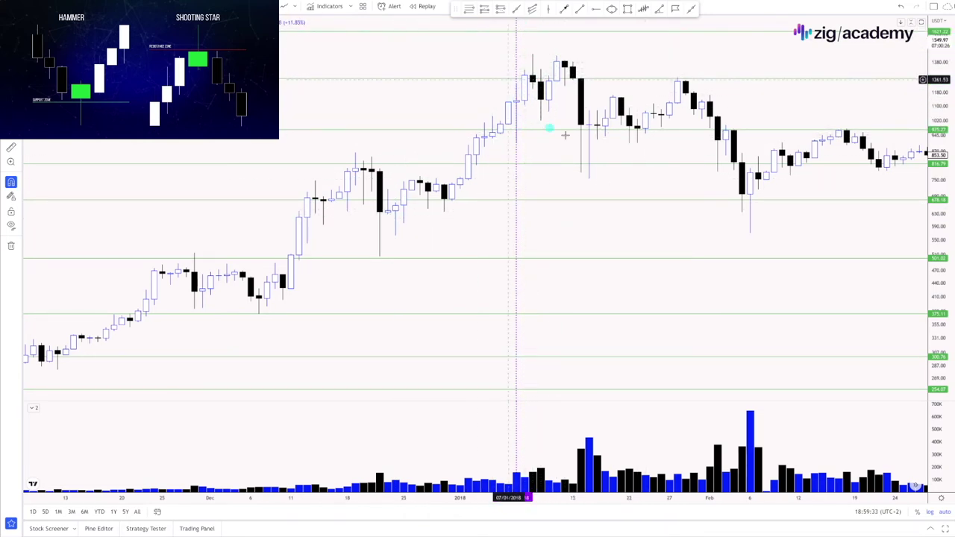
pyautogui.moveTo(686, 187); pyautogui.dragTo(490, 175)
pyautogui.moveTo(667, 127); pyautogui.dragTo(584, 100)
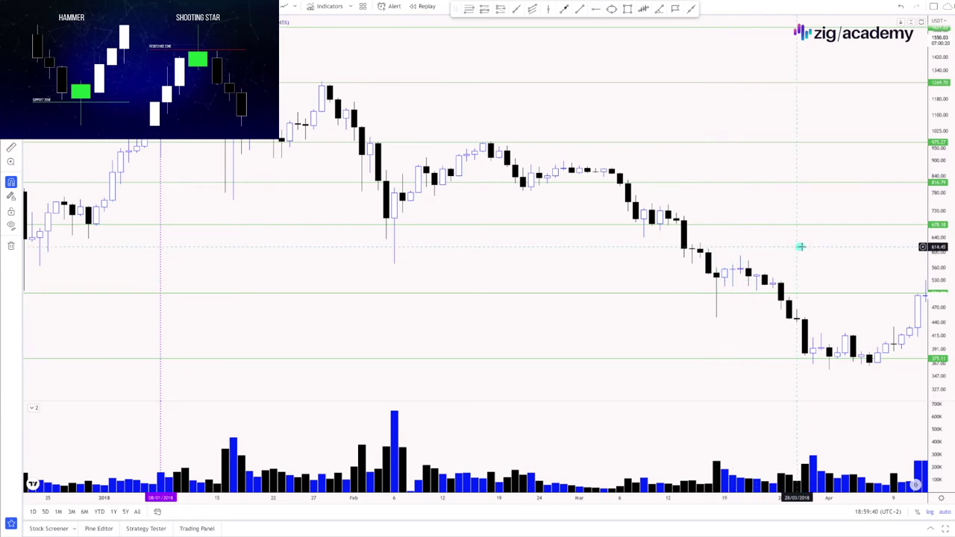
pyautogui.moveTo(806, 247); pyautogui.dragTo(561, 211)
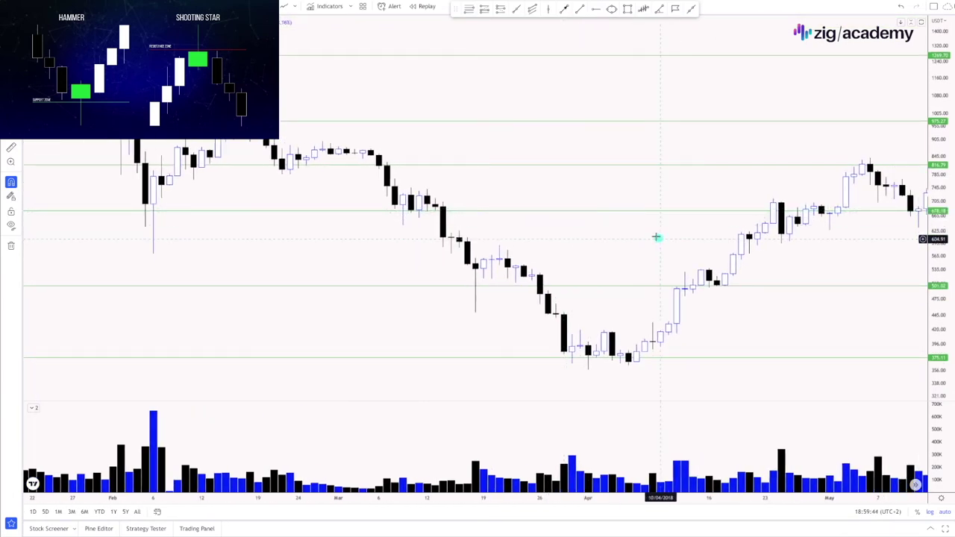
pyautogui.hscroll(5, 642, 231)
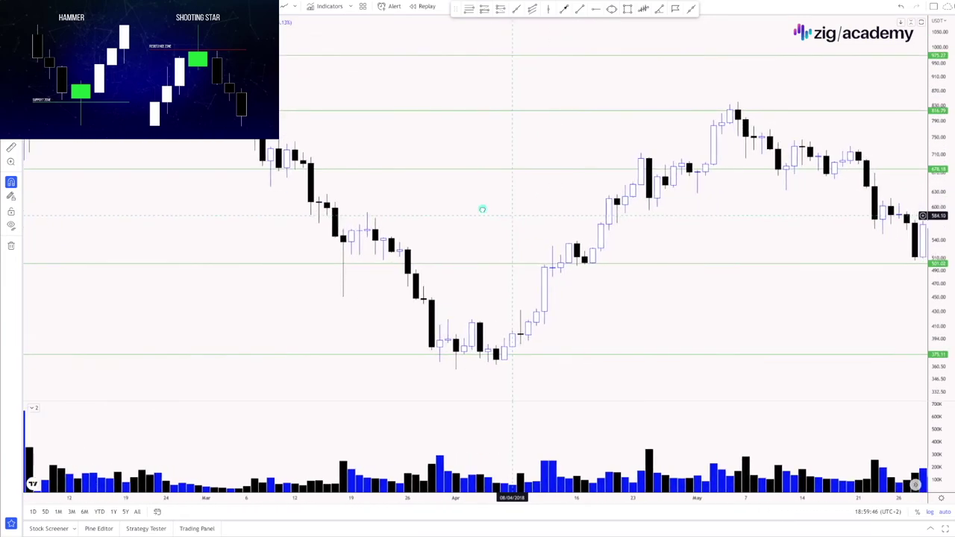
pyautogui.hscroll(2, 681, 226)
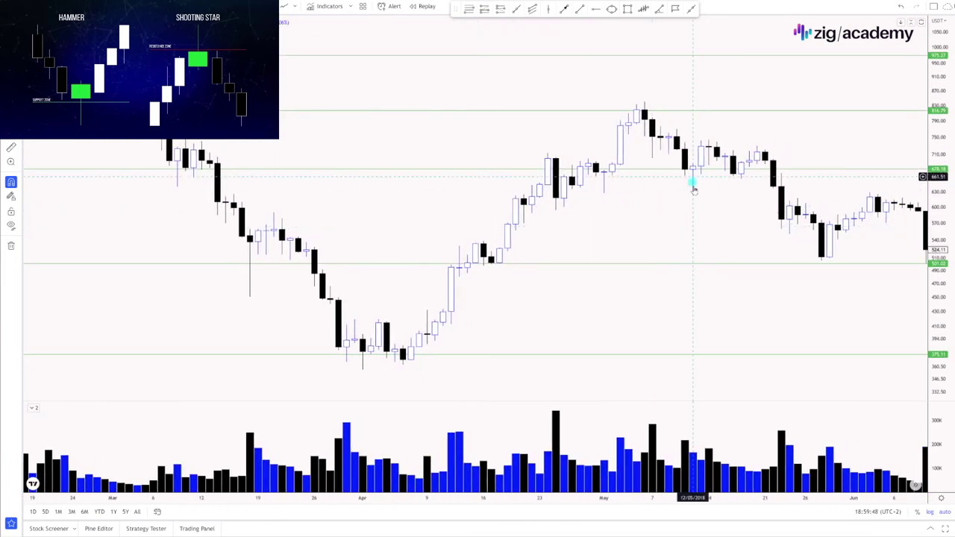
pyautogui.hscroll(5, 719, 230)
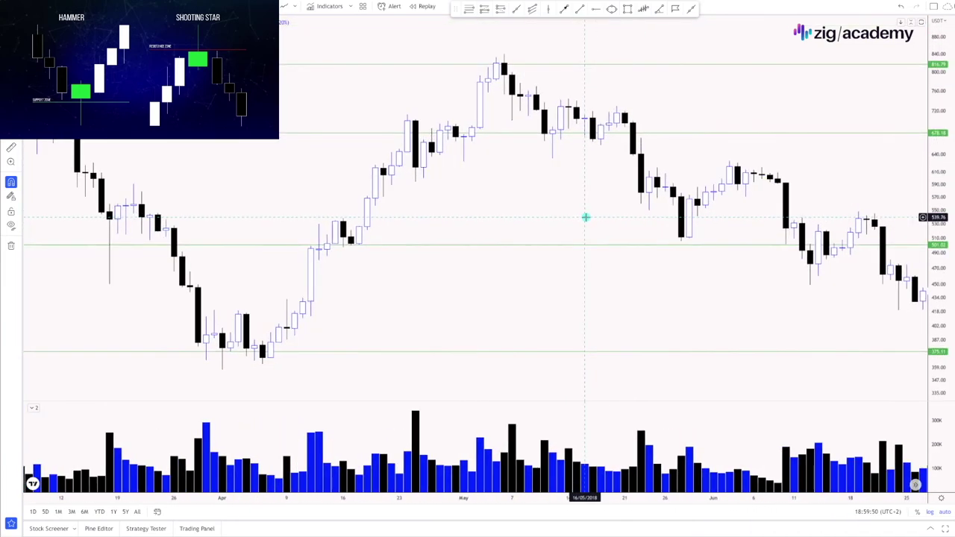
pyautogui.hscroll(2, 636, 215)
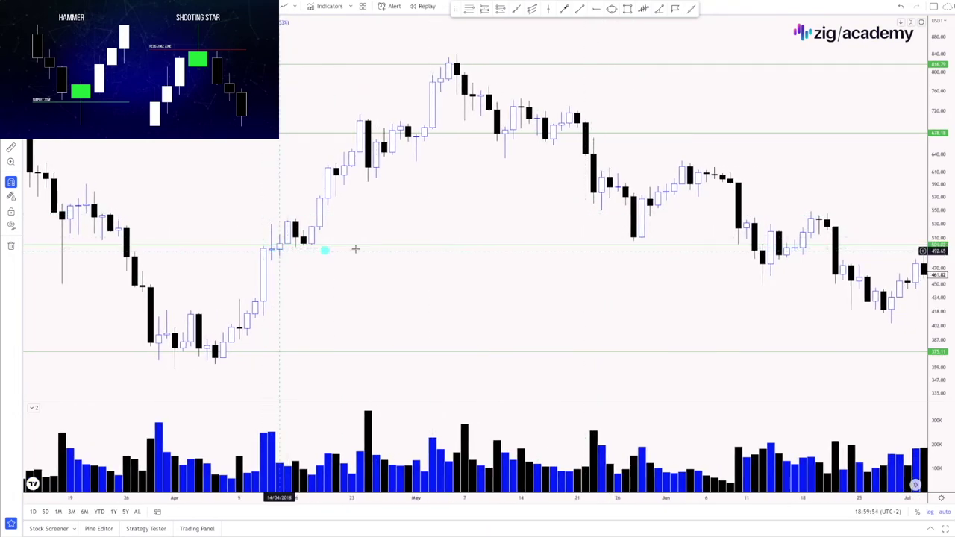
pyautogui.moveTo(531, 213); pyautogui.dragTo(399, 203)
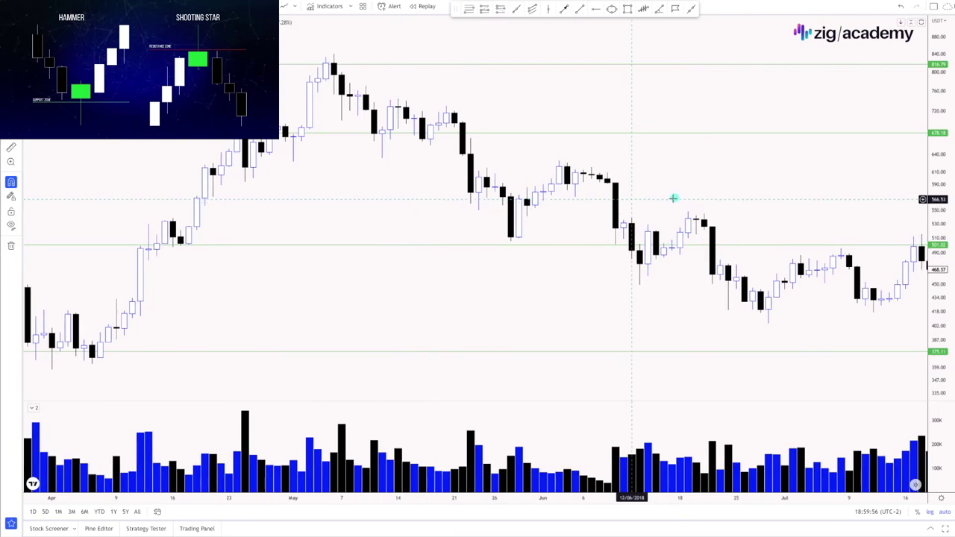
pyautogui.moveTo(748, 207); pyautogui.dragTo(615, 193)
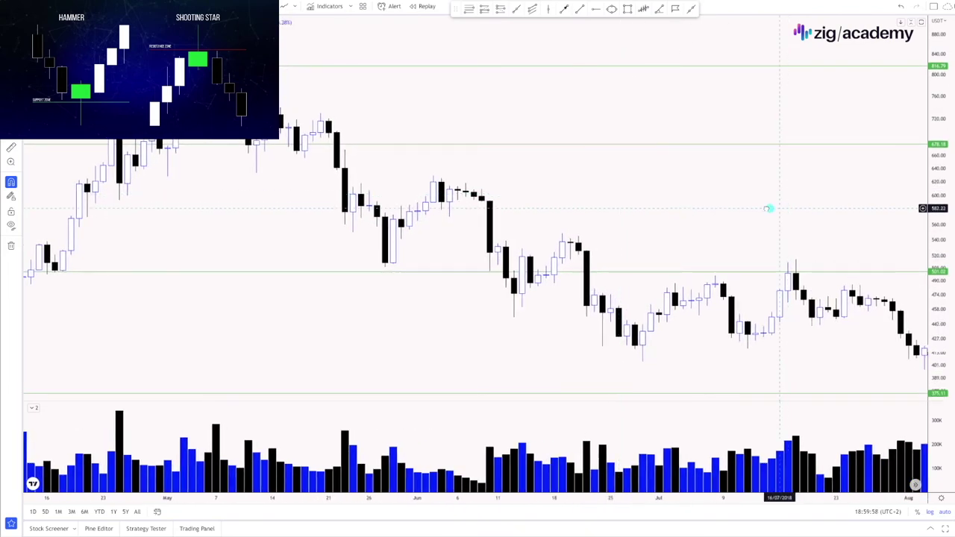
pyautogui.moveTo(769, 208); pyautogui.dragTo(703, 321)
pyautogui.moveTo(803, 297); pyautogui.dragTo(594, 271)
pyautogui.moveTo(870, 279); pyautogui.dragTo(582, 218)
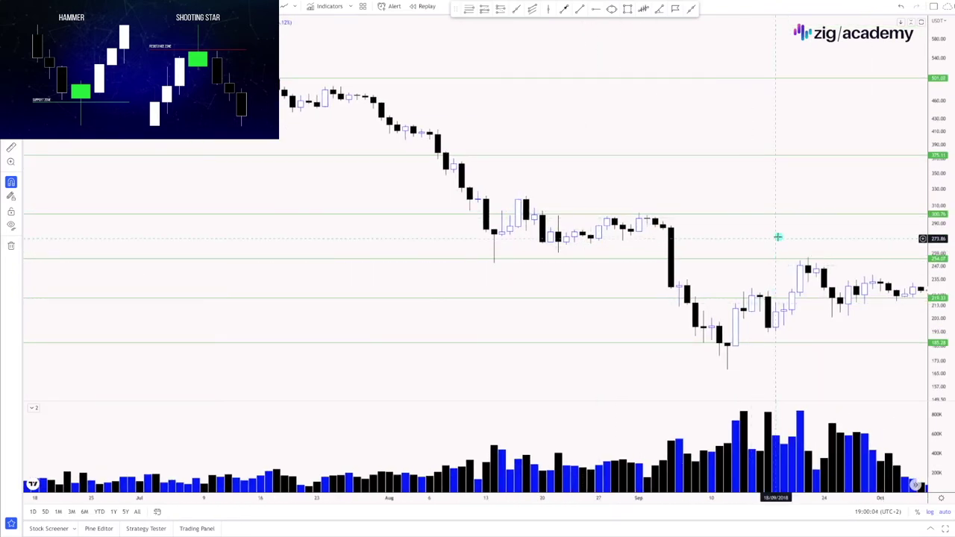
# Continue through the November 2018 drop and December rebound into March–April 2019.
pyautogui.moveTo(778, 237); pyautogui.dragTo(722, 248)
pyautogui.moveTo(783, 236); pyautogui.dragTo(600, 217)
pyautogui.moveTo(677, 220); pyautogui.dragTo(533, 210)
pyautogui.moveTo(729, 259); pyautogui.dragTo(594, 246)
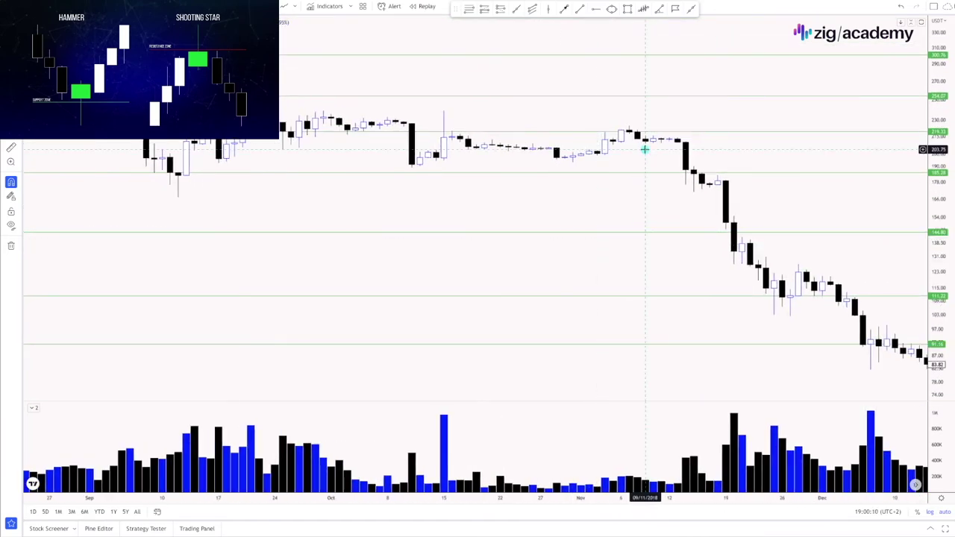
pyautogui.moveTo(785, 194); pyautogui.dragTo(656, 187)
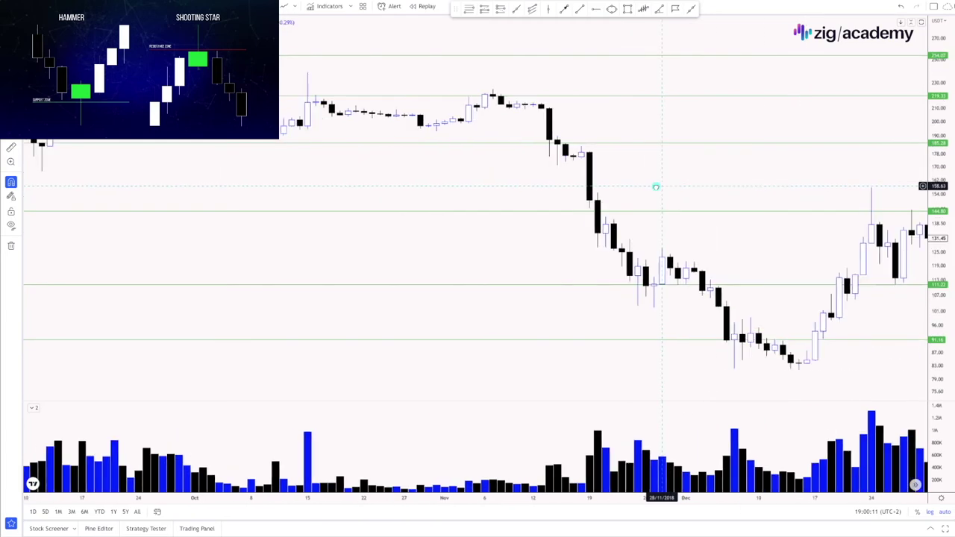
pyautogui.moveTo(793, 224); pyautogui.dragTo(649, 236)
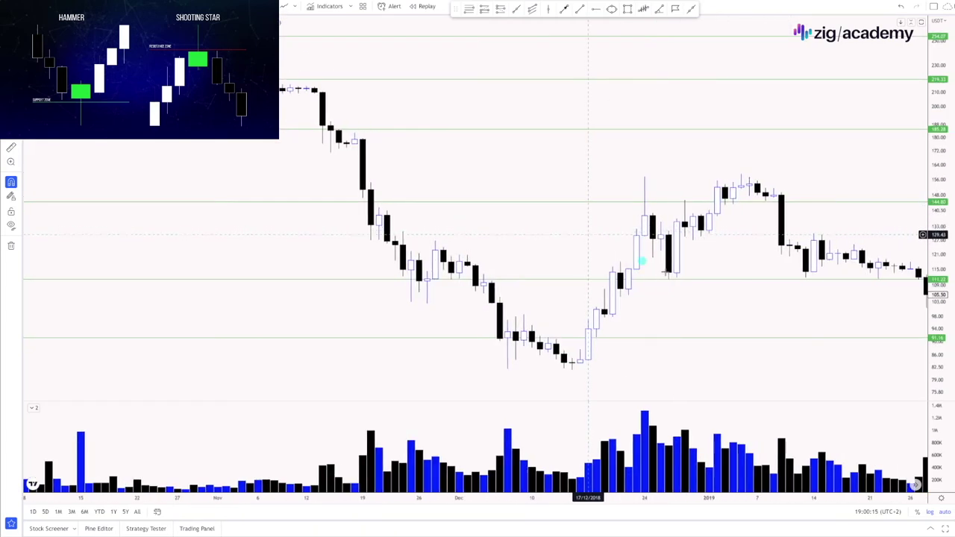
pyautogui.moveTo(755, 224); pyautogui.dragTo(612, 228)
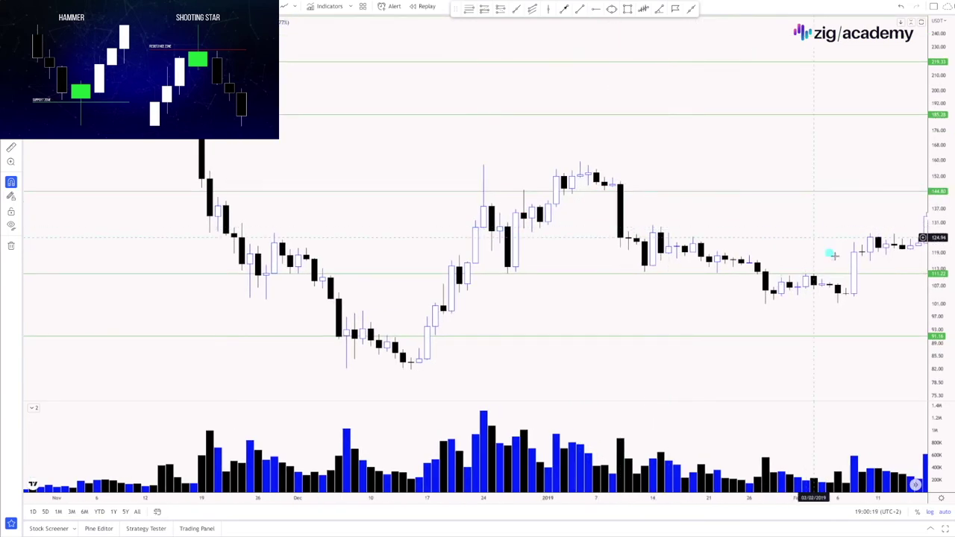
pyautogui.moveTo(832, 232); pyautogui.dragTo(680, 225)
pyautogui.hscroll(5, 691, 292)
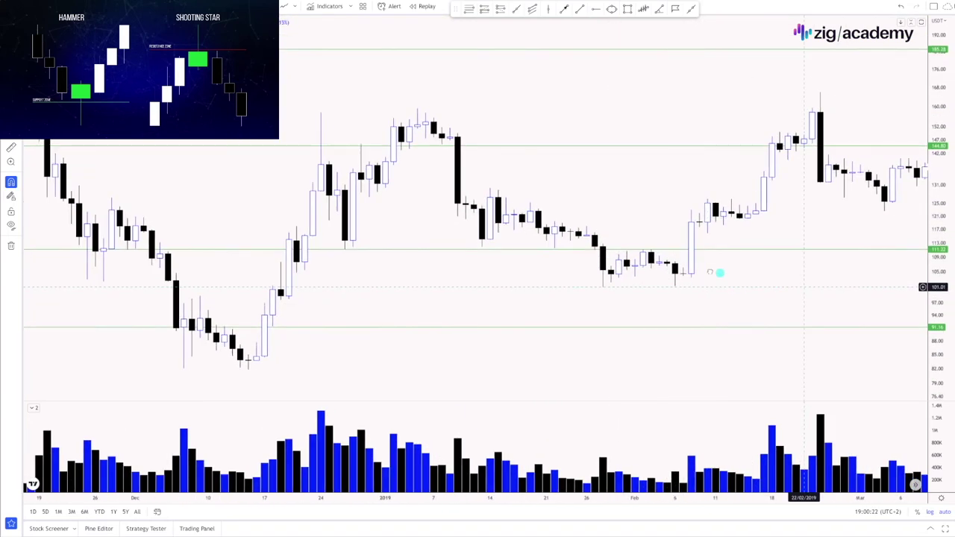
pyautogui.moveTo(855, 209); pyautogui.dragTo(742, 200)
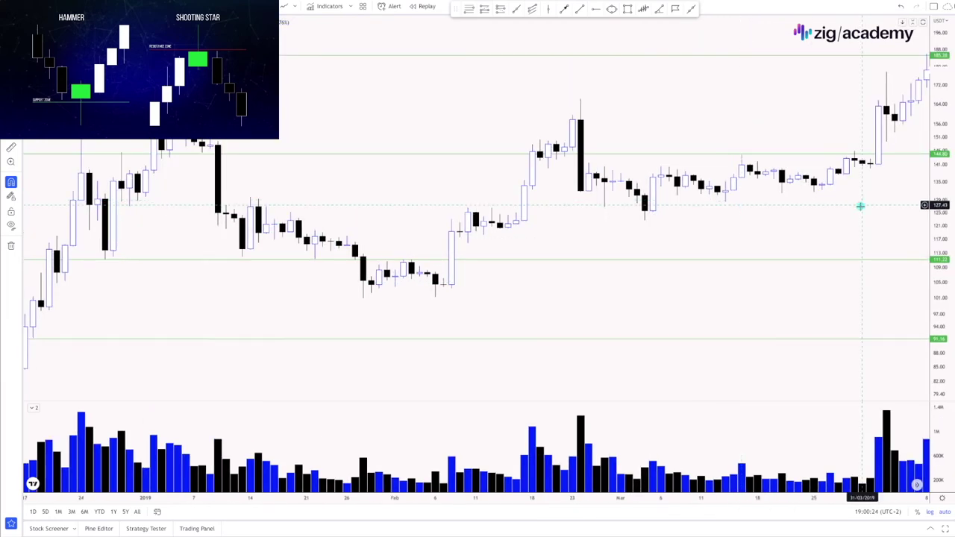
pyautogui.scroll(-10, 860, 206)
pyautogui.scroll(-3, 828, 205)
pyautogui.scroll(4, 821, 203)
pyautogui.scroll(2, 390, 208)
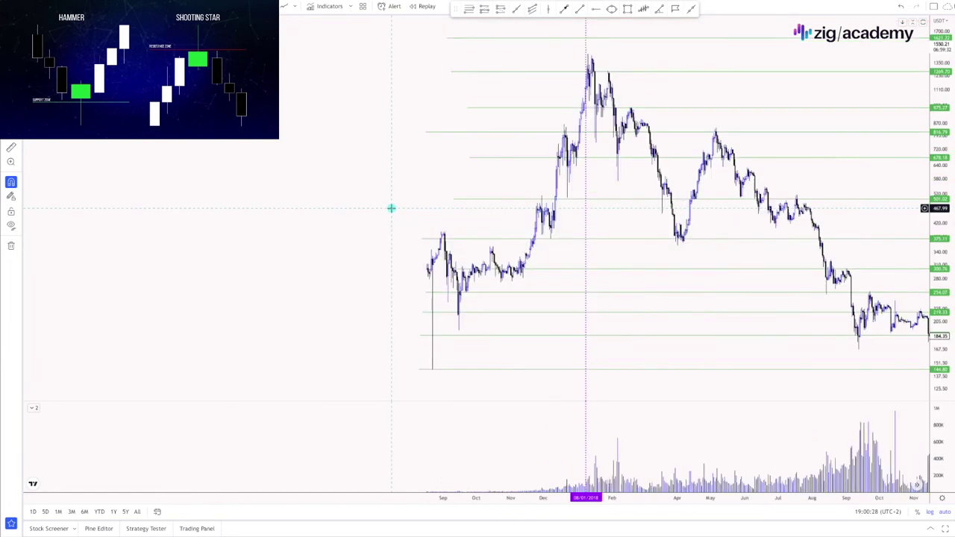
pyautogui.scroll(3, 391, 208)
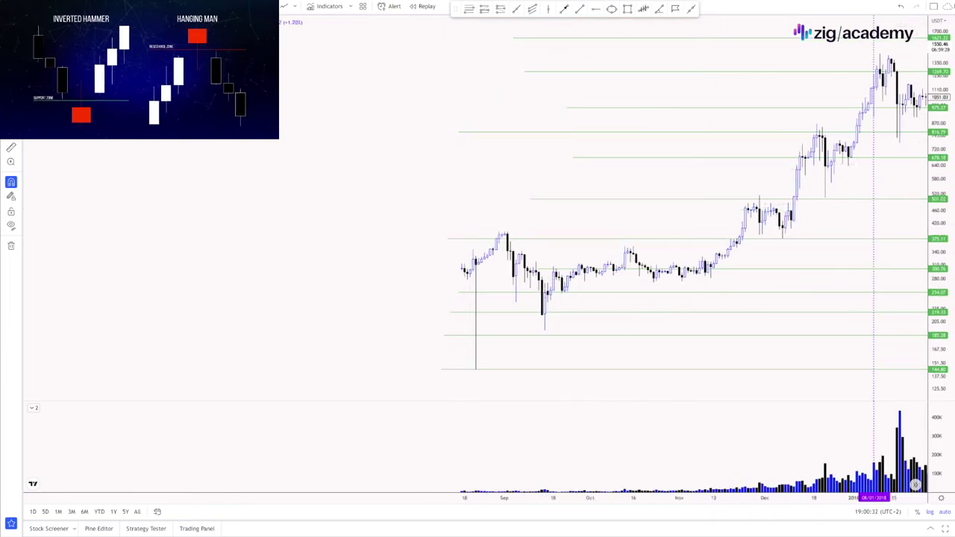
# Step through the daily candles from the March 2020 crash to November–December 2020.
pyautogui.scroll(2, 834, 211)
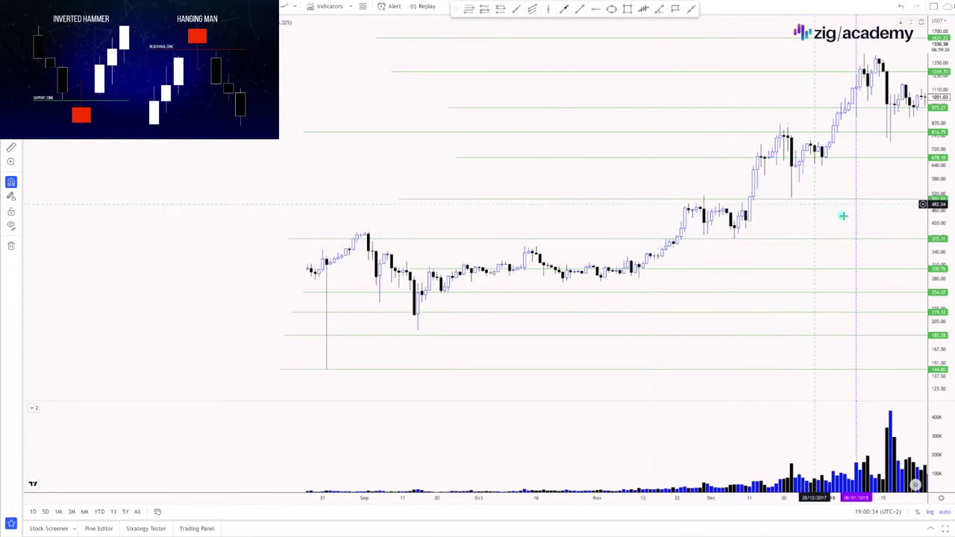
pyautogui.scroll(4, 754, 200)
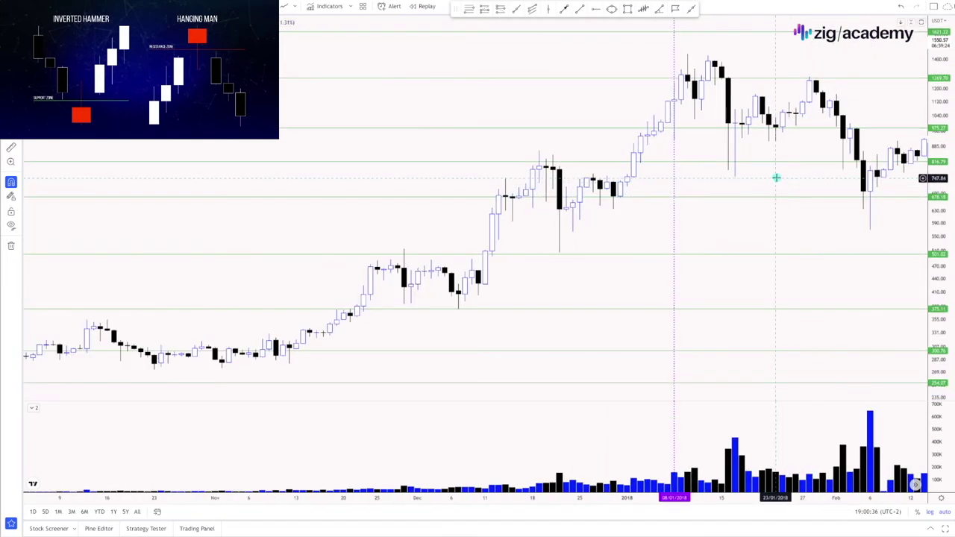
pyautogui.moveTo(833, 226); pyautogui.dragTo(572, 196)
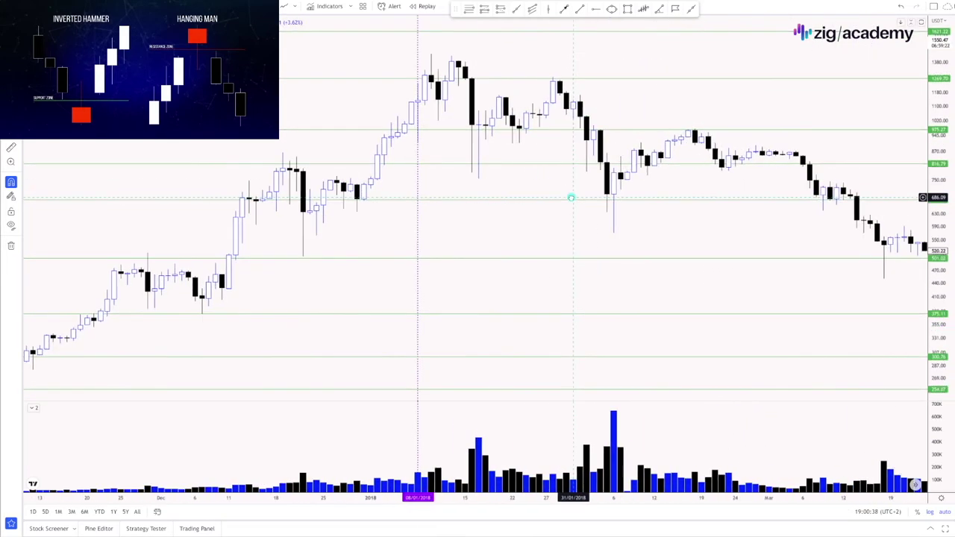
pyautogui.moveTo(795, 216); pyautogui.dragTo(608, 194)
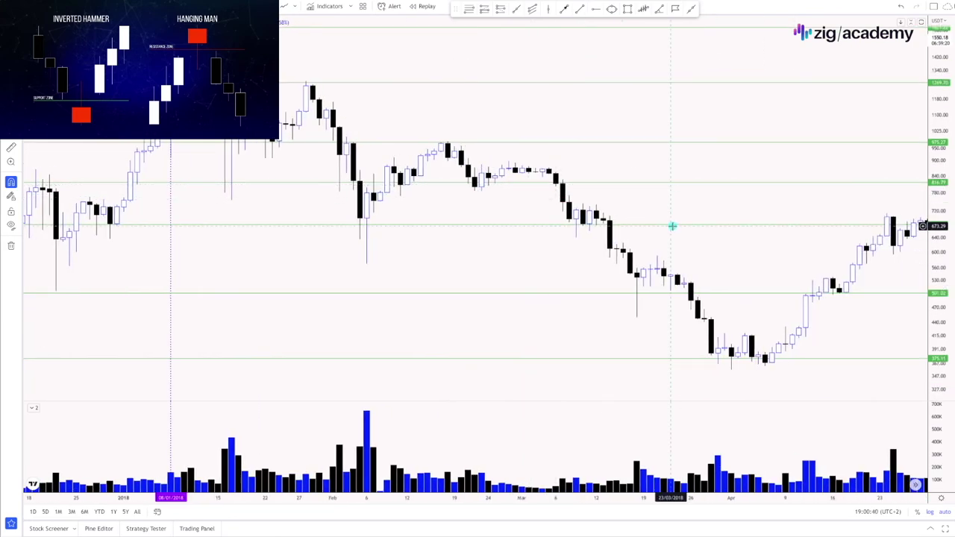
pyautogui.moveTo(803, 256); pyautogui.dragTo(522, 213)
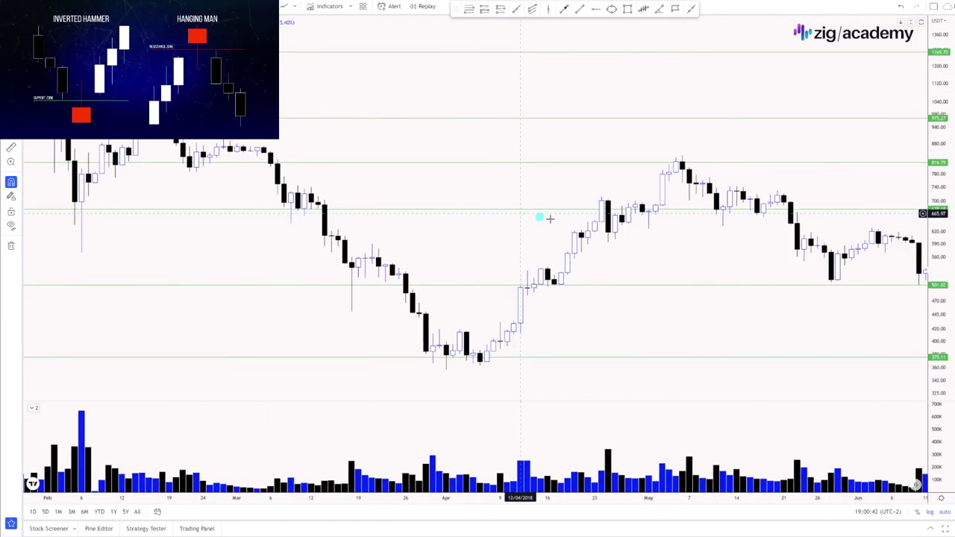
pyautogui.moveTo(531, 215); pyautogui.dragTo(473, 211)
pyautogui.moveTo(676, 296); pyautogui.dragTo(555, 289)
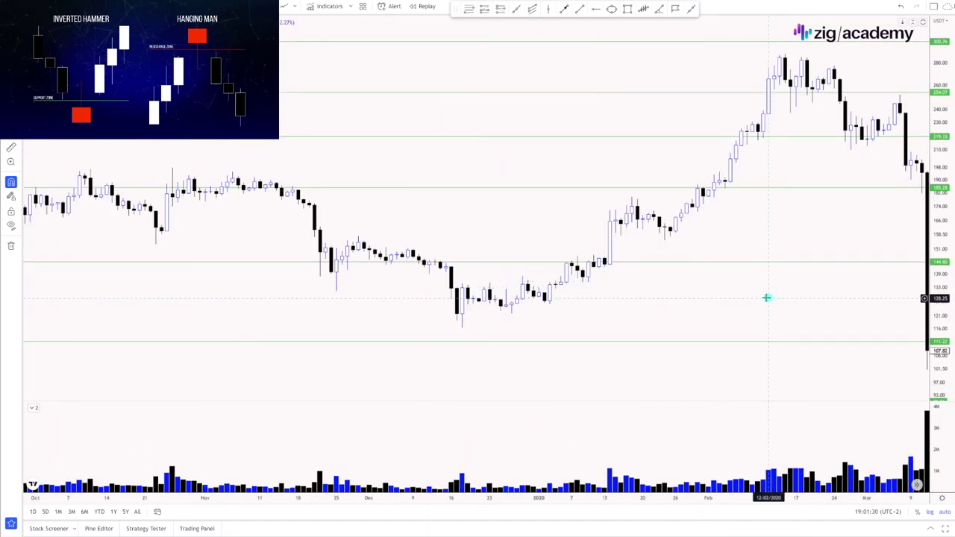
pyautogui.moveTo(766, 298); pyautogui.dragTo(590, 278)
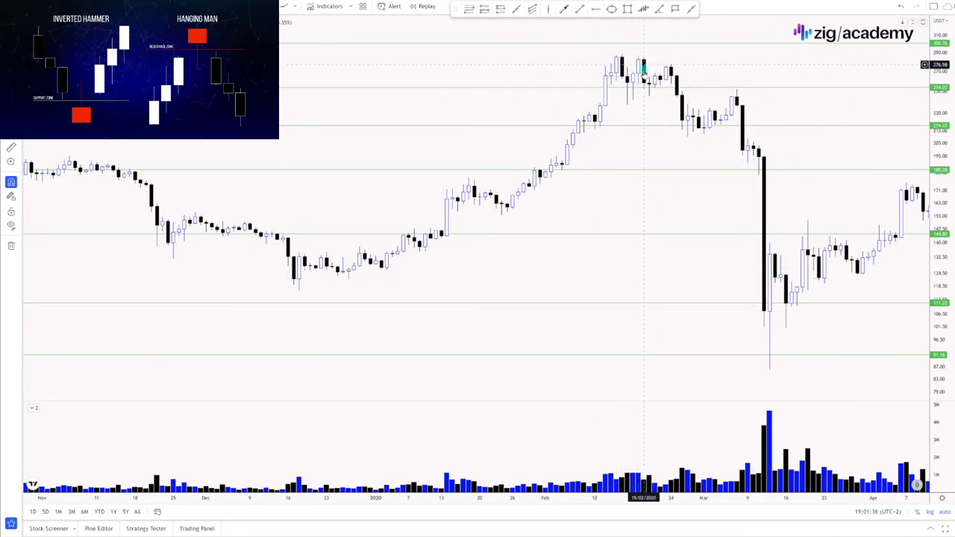
pyautogui.moveTo(840, 206); pyautogui.dragTo(447, 154)
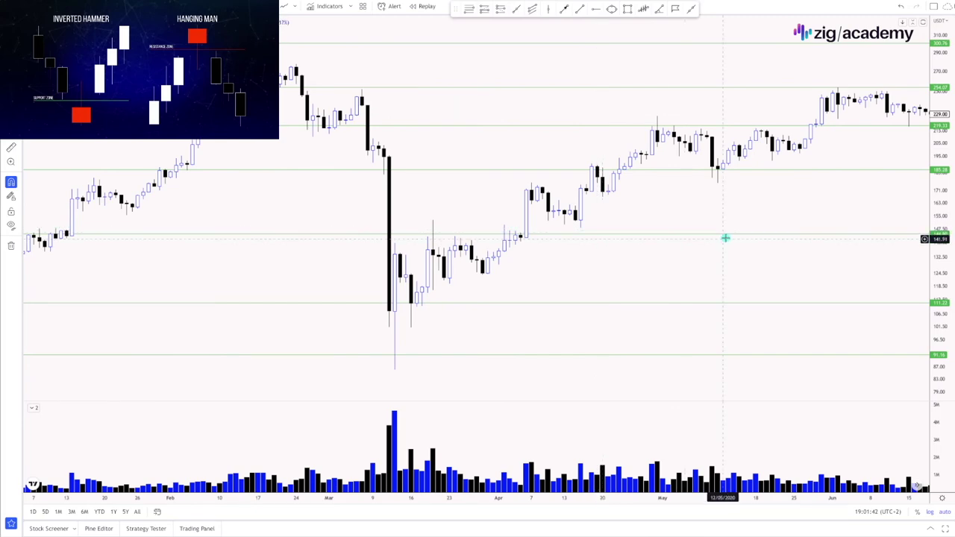
pyautogui.moveTo(784, 207); pyautogui.dragTo(463, 186)
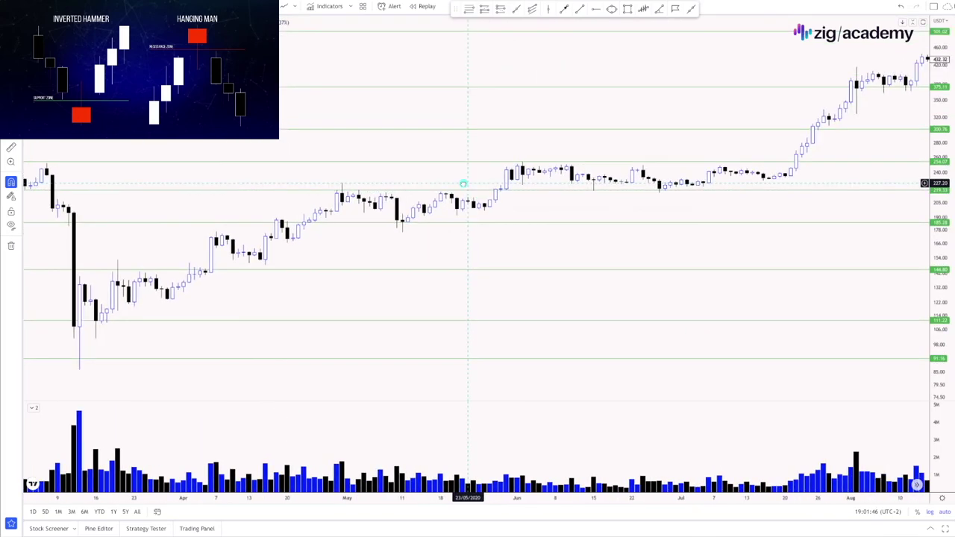
pyautogui.moveTo(595, 227); pyautogui.dragTo(401, 202)
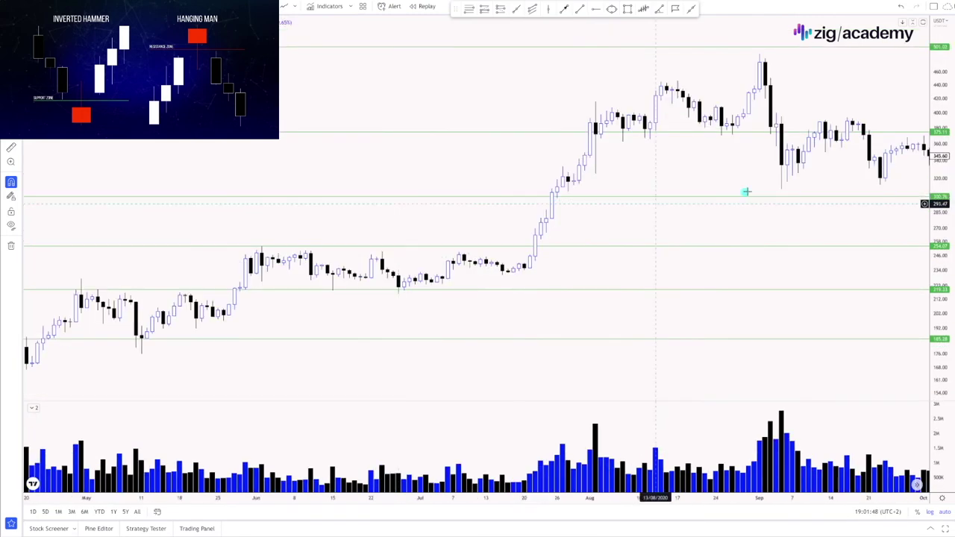
pyautogui.moveTo(724, 177); pyautogui.dragTo(528, 145)
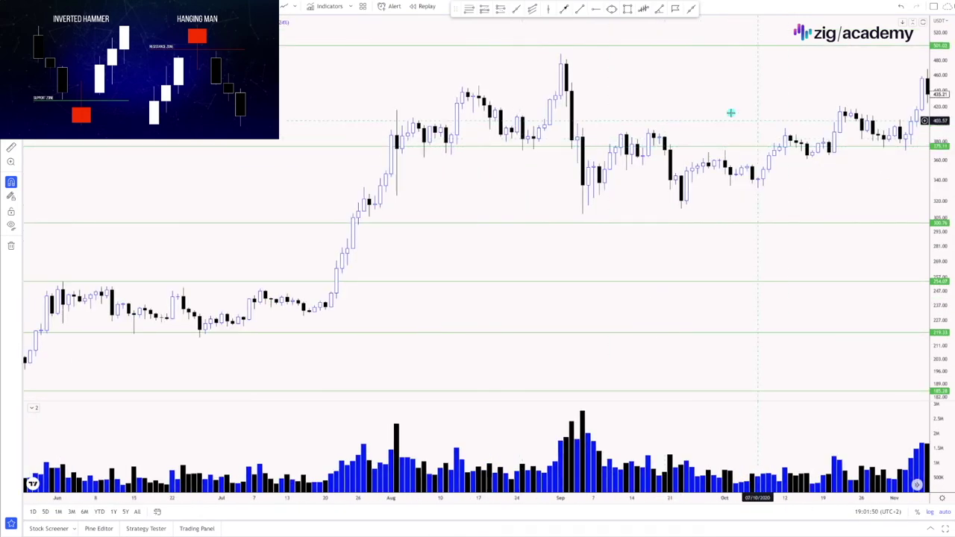
pyautogui.moveTo(751, 102); pyautogui.dragTo(544, 83)
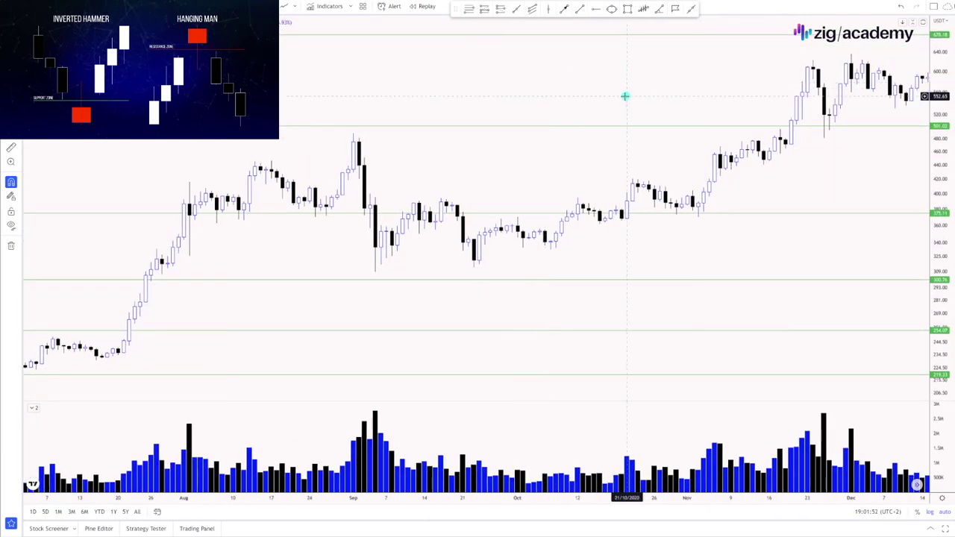
# Review the 2021 rally and May 2021 drop, then zoom out to the full history.
pyautogui.moveTo(666, 152); pyautogui.dragTo(548, 141)
pyautogui.moveTo(670, 213); pyautogui.dragTo(426, 194)
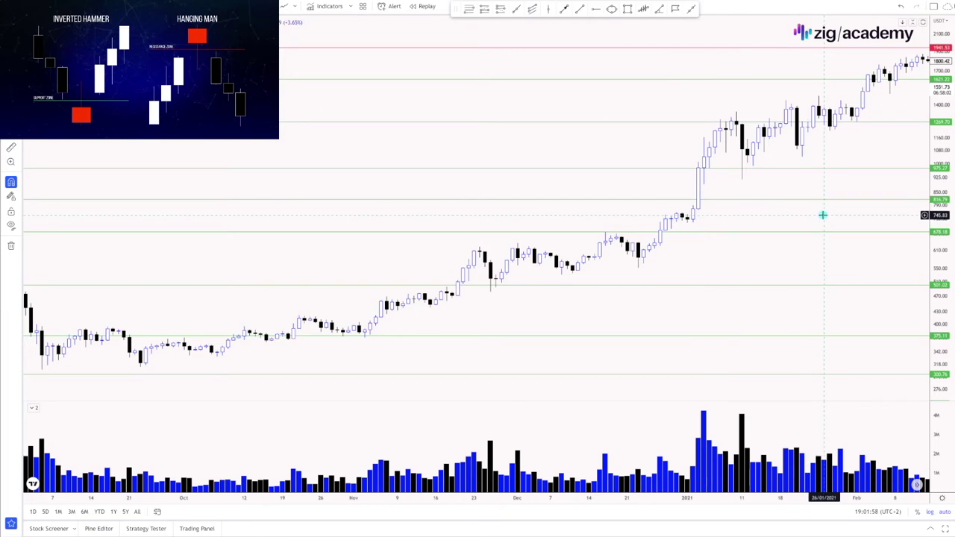
pyautogui.moveTo(822, 213); pyautogui.dragTo(682, 189)
pyautogui.moveTo(829, 157); pyautogui.dragTo(659, 144)
pyautogui.scroll(5, 660, 144)
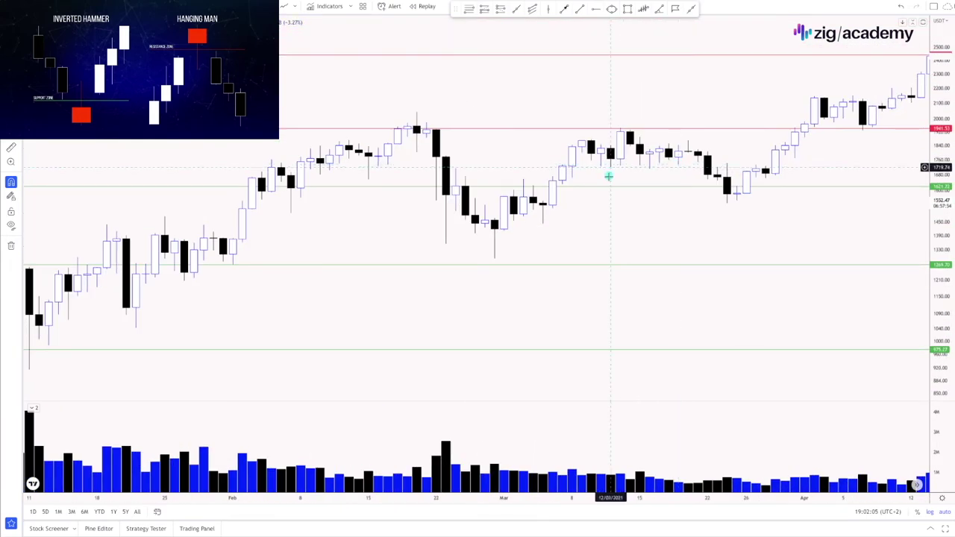
pyautogui.moveTo(763, 229); pyautogui.dragTo(491, 196)
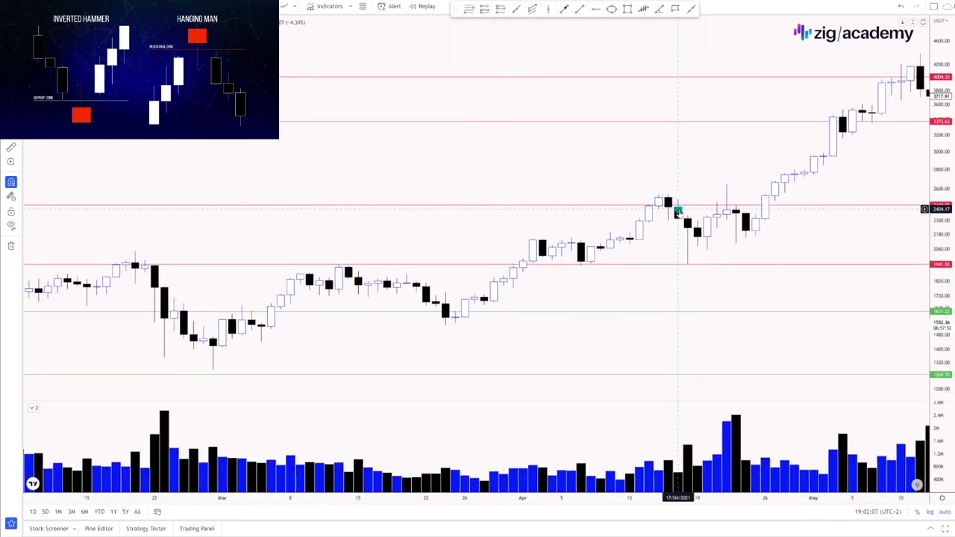
pyautogui.moveTo(799, 219); pyautogui.dragTo(455, 206)
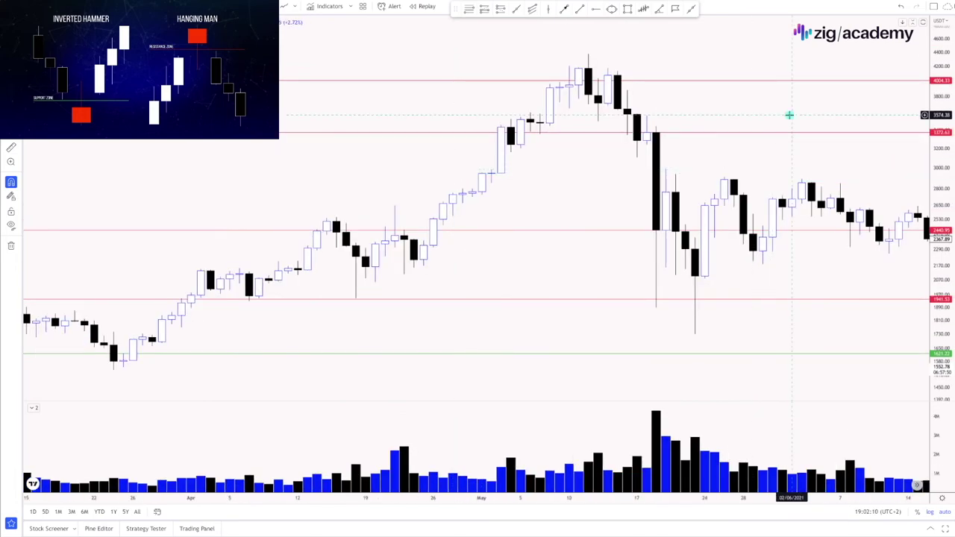
pyautogui.moveTo(789, 113); pyautogui.dragTo(650, 98)
pyautogui.moveTo(858, 156); pyautogui.dragTo(735, 152)
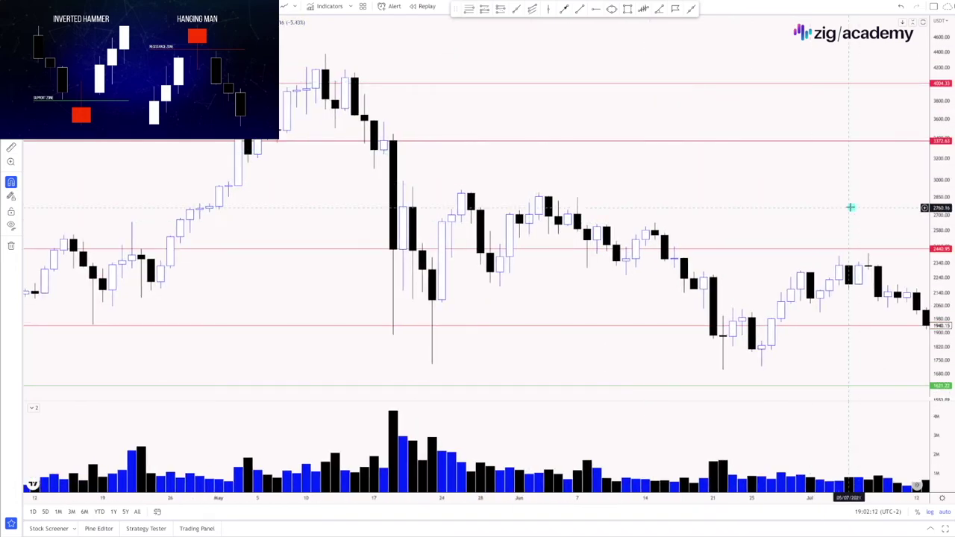
pyautogui.moveTo(850, 207); pyautogui.dragTo(704, 194)
pyautogui.scroll(-3, 756, 191)
pyautogui.moveTo(851, 184); pyautogui.dragTo(629, 141)
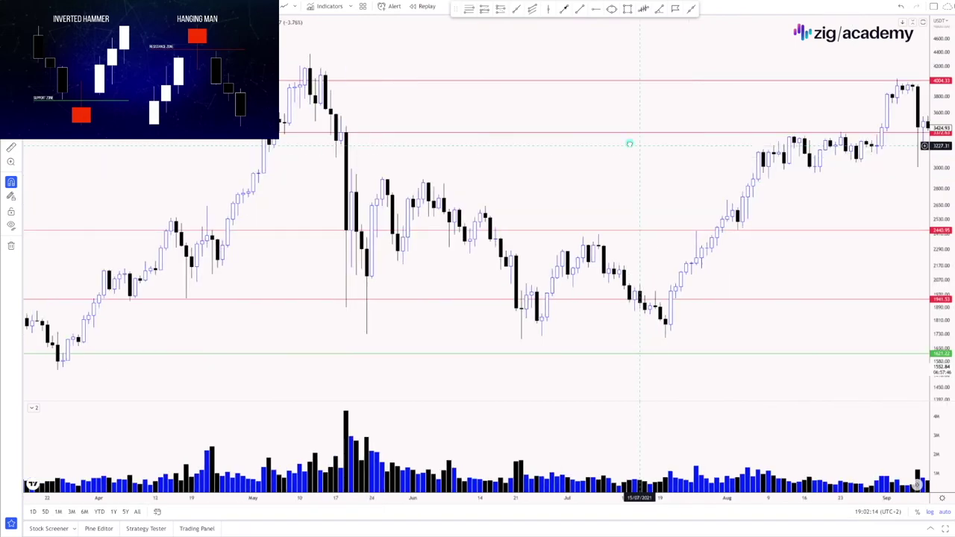
pyautogui.moveTo(836, 190); pyautogui.dragTo(626, 159)
pyautogui.scroll(-10, 831, 216)
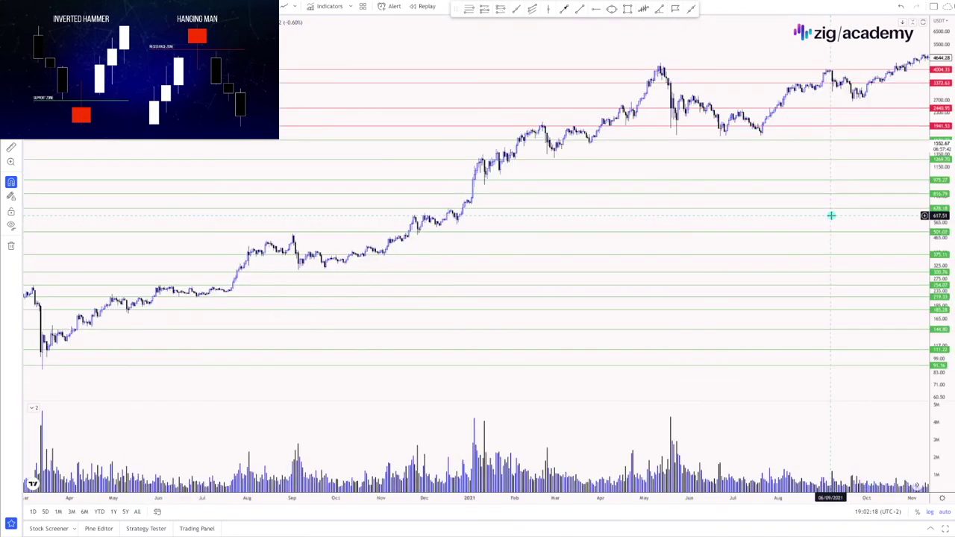
# Advance the chart from early 2018 through January–February 2019.
pyautogui.scroll(-5, 831, 216)
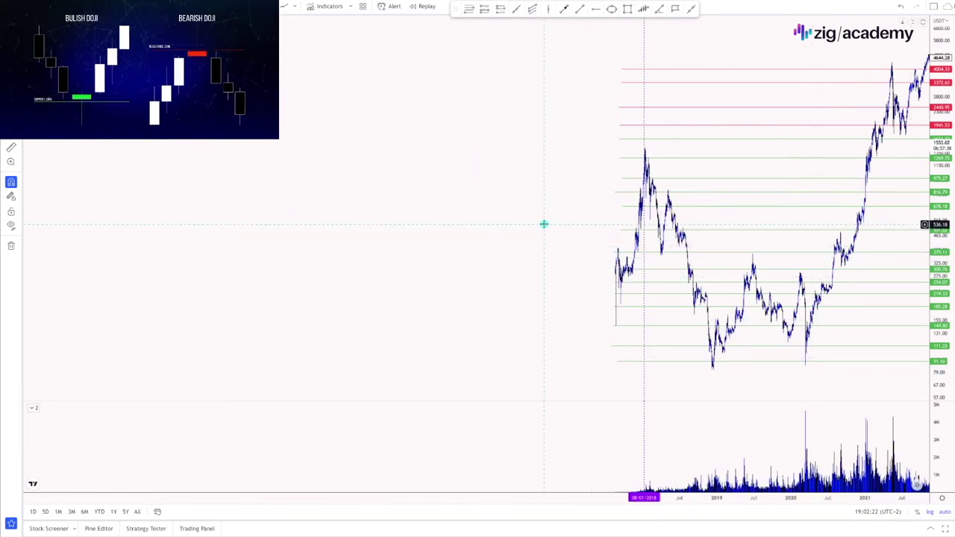
pyautogui.scroll(10, 586, 264)
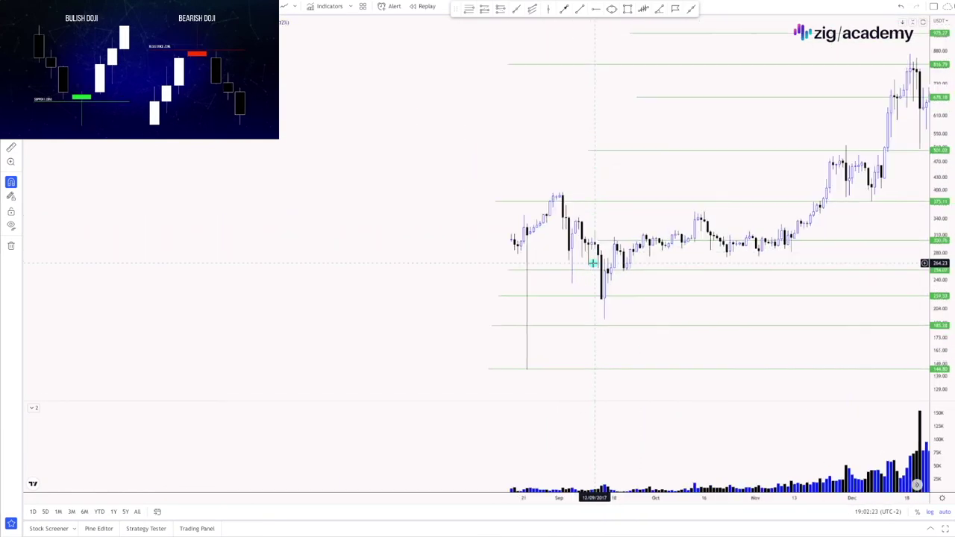
pyautogui.scroll(-5, 679, 106)
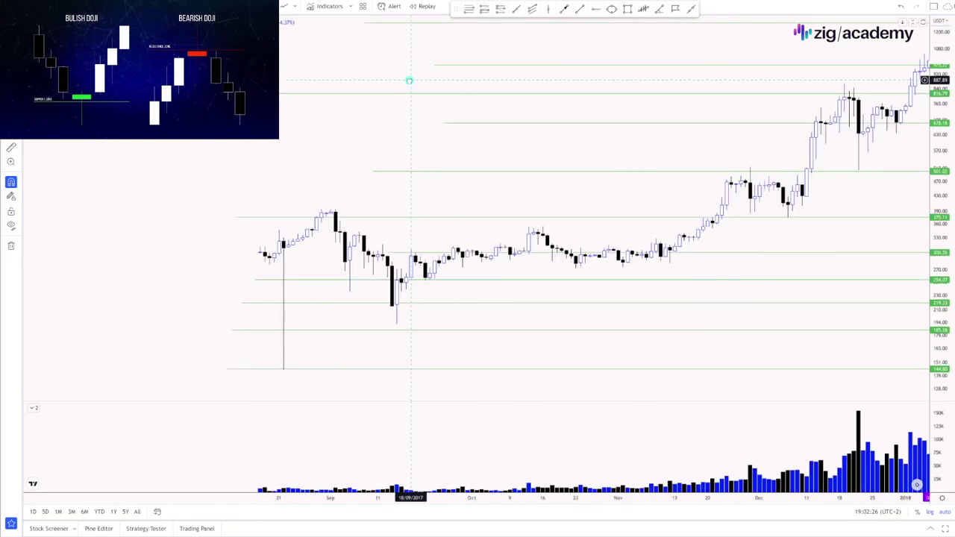
pyautogui.moveTo(827, 228); pyautogui.dragTo(458, 143)
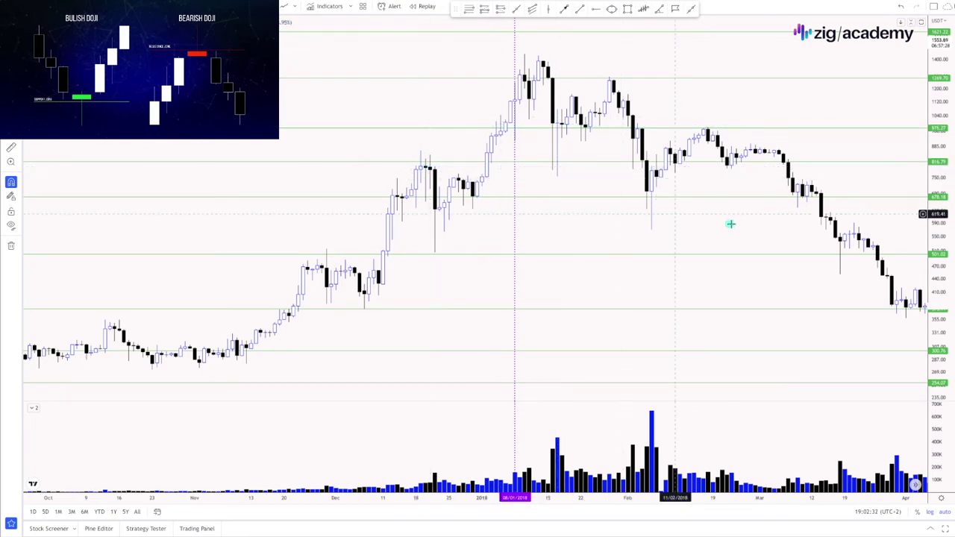
pyautogui.moveTo(765, 242); pyautogui.dragTo(646, 219)
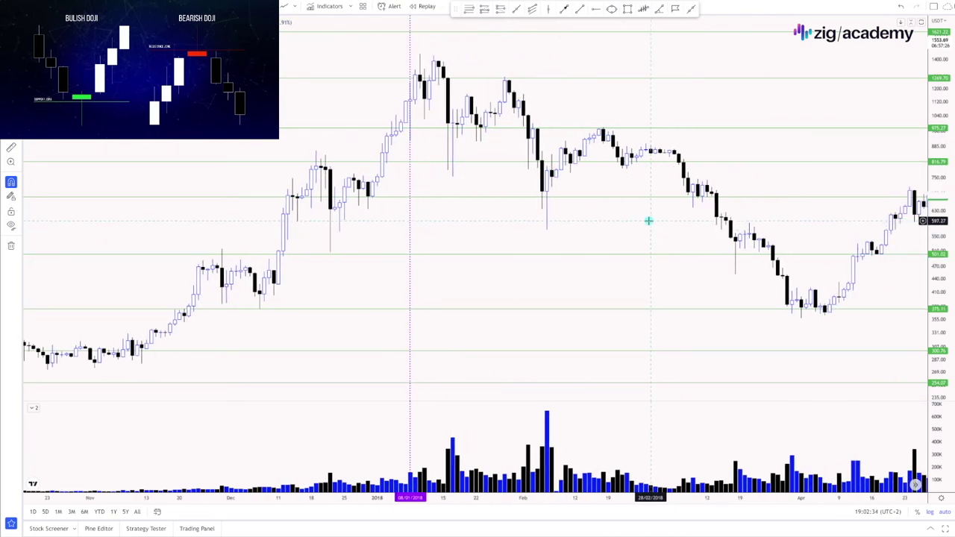
pyautogui.moveTo(823, 228); pyautogui.dragTo(545, 195)
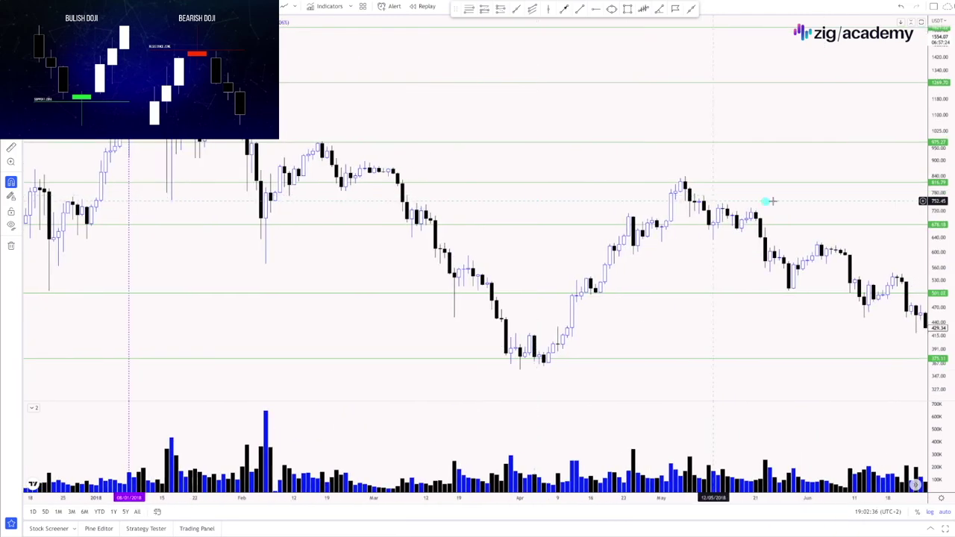
pyautogui.moveTo(799, 199); pyautogui.dragTo(534, 185)
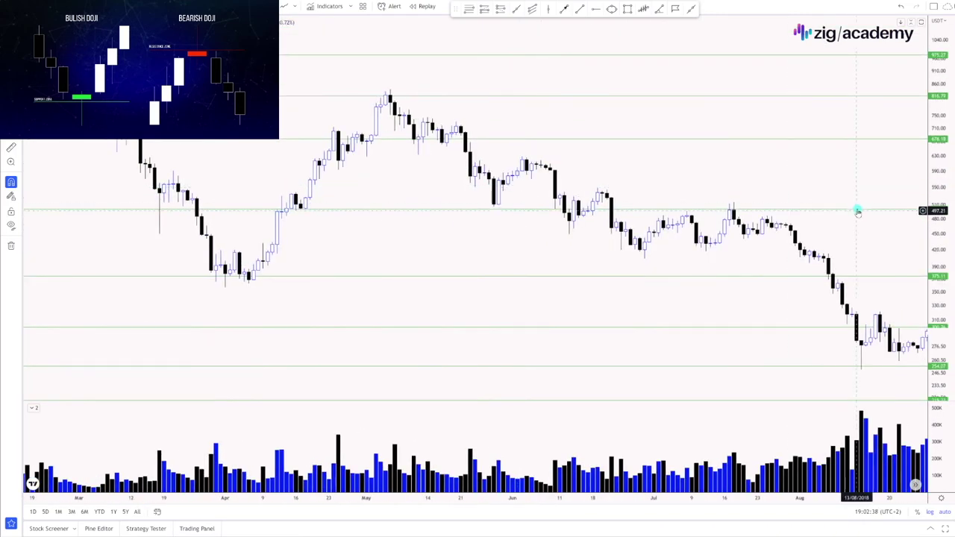
pyautogui.moveTo(894, 243); pyautogui.dragTo(796, 207)
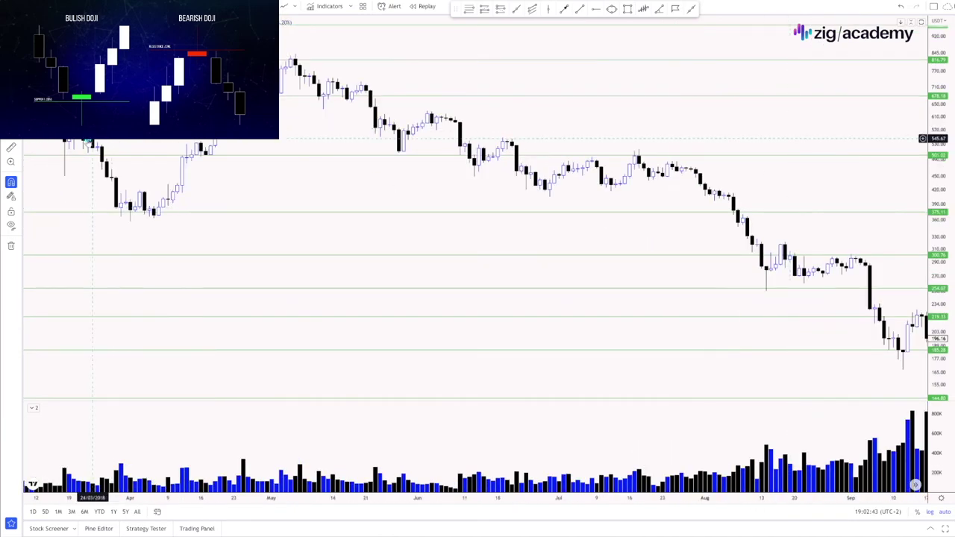
pyautogui.moveTo(838, 179); pyautogui.dragTo(517, 157)
pyautogui.moveTo(693, 174); pyautogui.dragTo(488, 152)
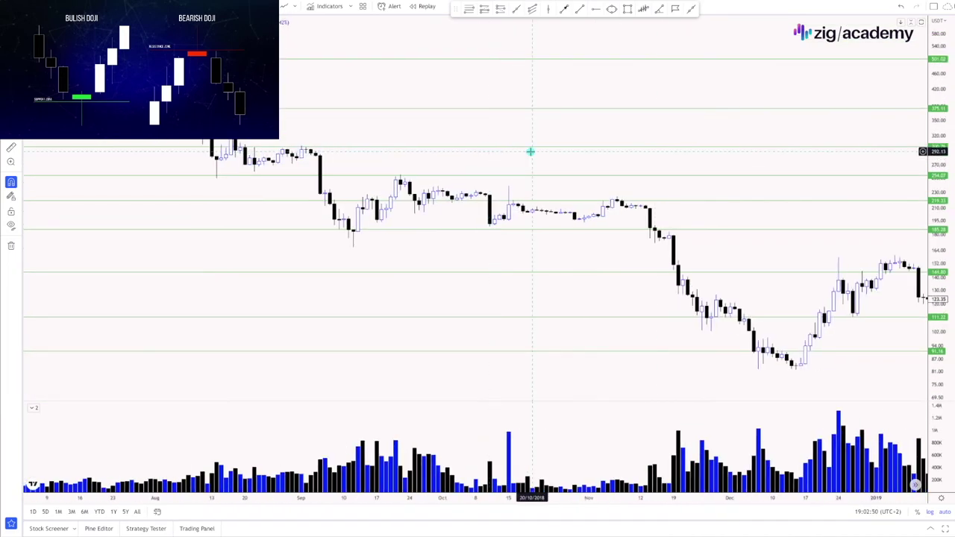
pyautogui.moveTo(707, 159); pyautogui.dragTo(644, 167)
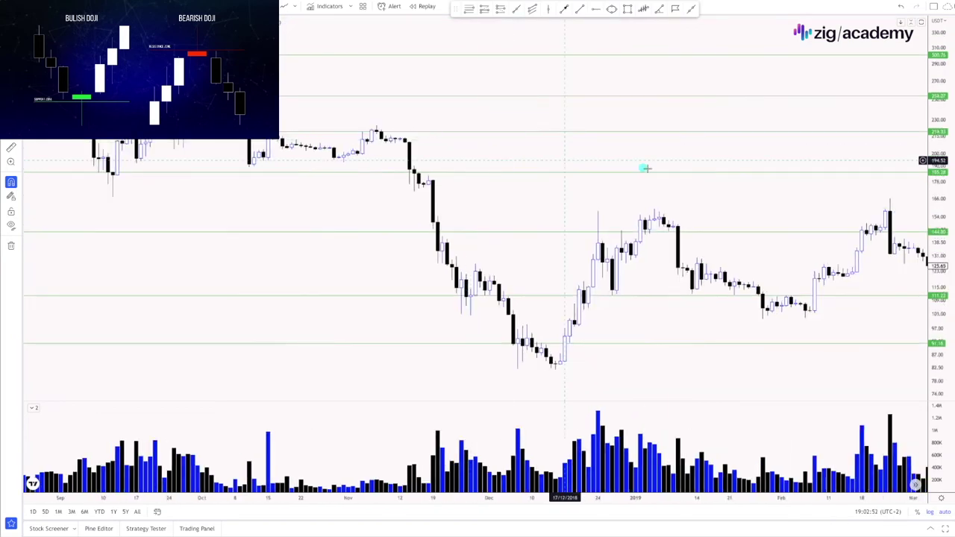
pyautogui.hscroll(10, 653, 202)
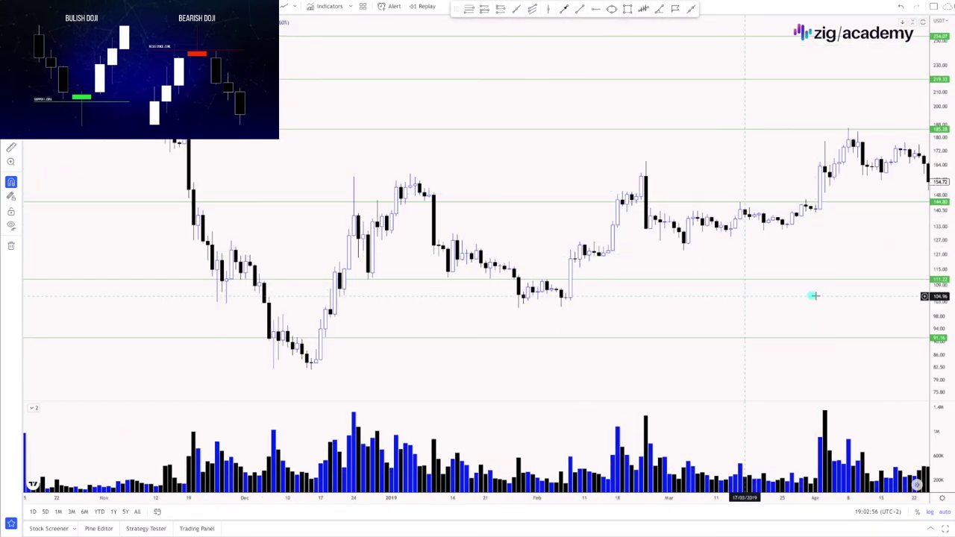
# Advance through late 2019 and the March 2020 crash to the autumn 2020 candles.
pyautogui.moveTo(873, 284)
pyautogui.mouseDown()
pyautogui.moveTo(789, 256)
pyautogui.moveTo(571, 228)
pyautogui.mouseUp()
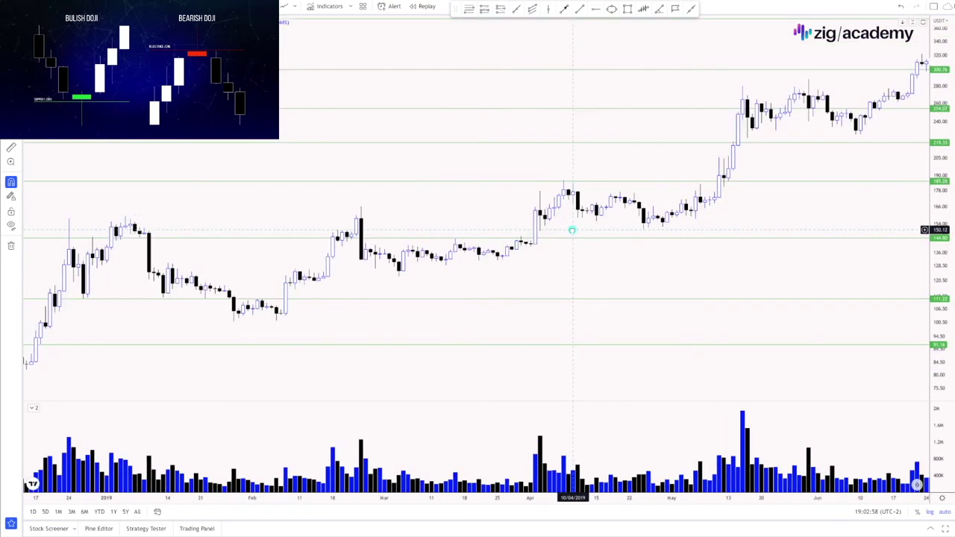
pyautogui.moveTo(793, 211); pyautogui.dragTo(727, 211)
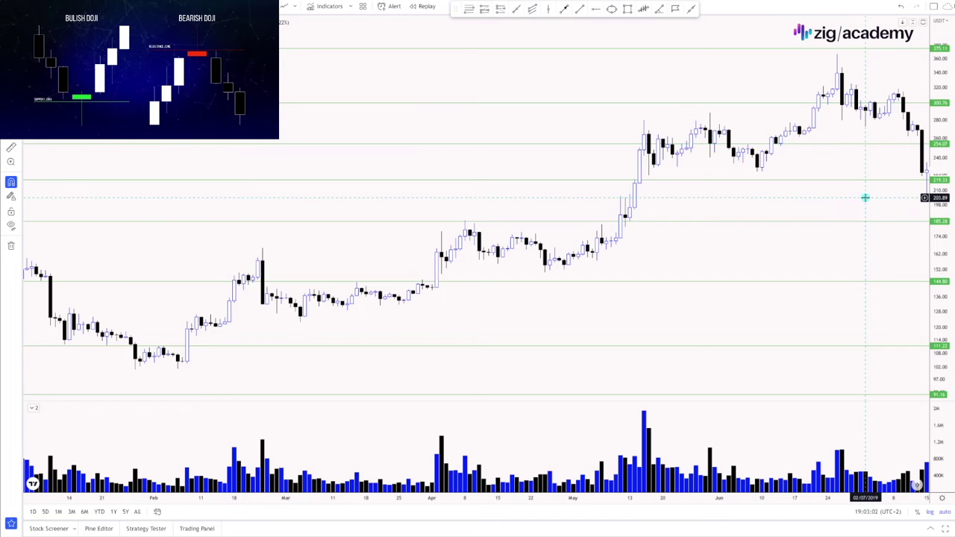
pyautogui.moveTo(864, 198); pyautogui.dragTo(401, 162)
pyautogui.moveTo(716, 216); pyautogui.dragTo(522, 192)
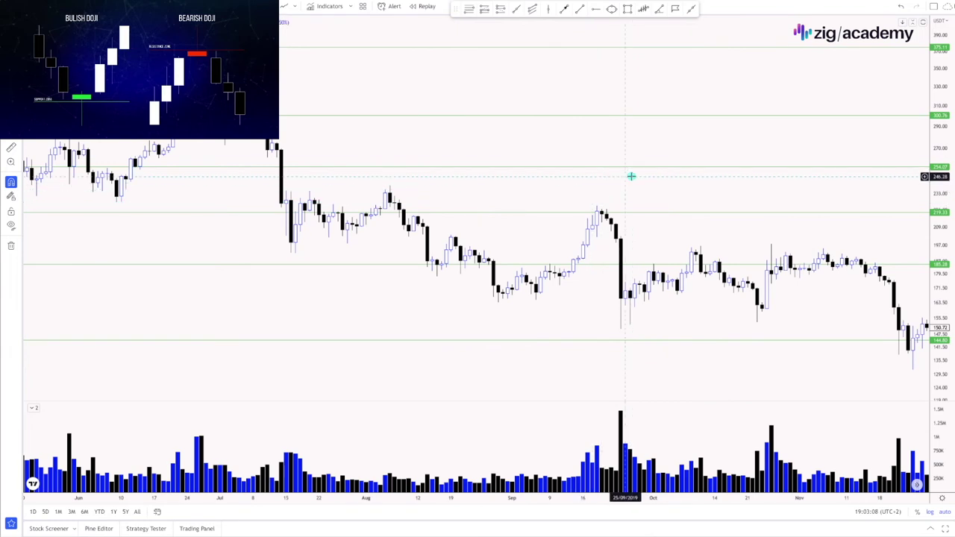
pyautogui.moveTo(765, 192); pyautogui.dragTo(491, 162)
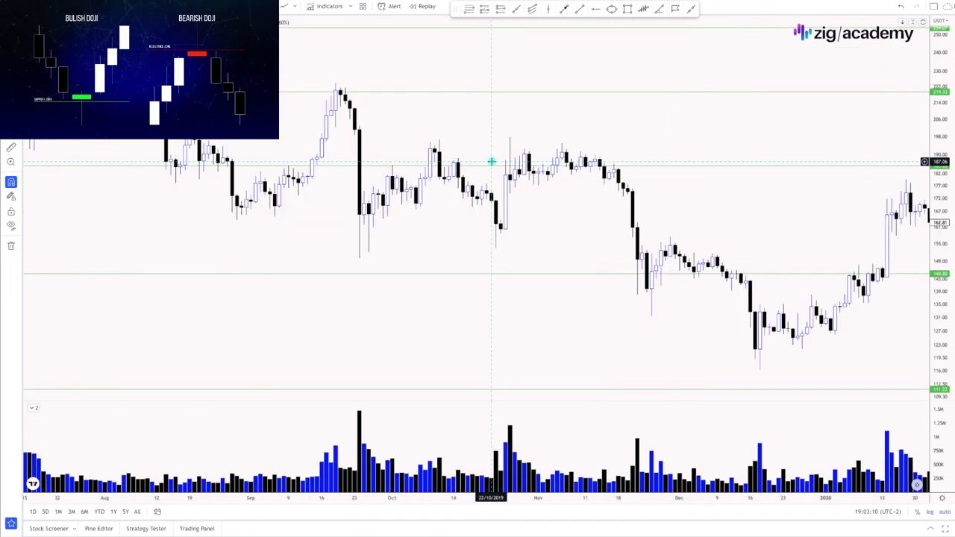
pyautogui.moveTo(764, 187); pyautogui.dragTo(698, 186)
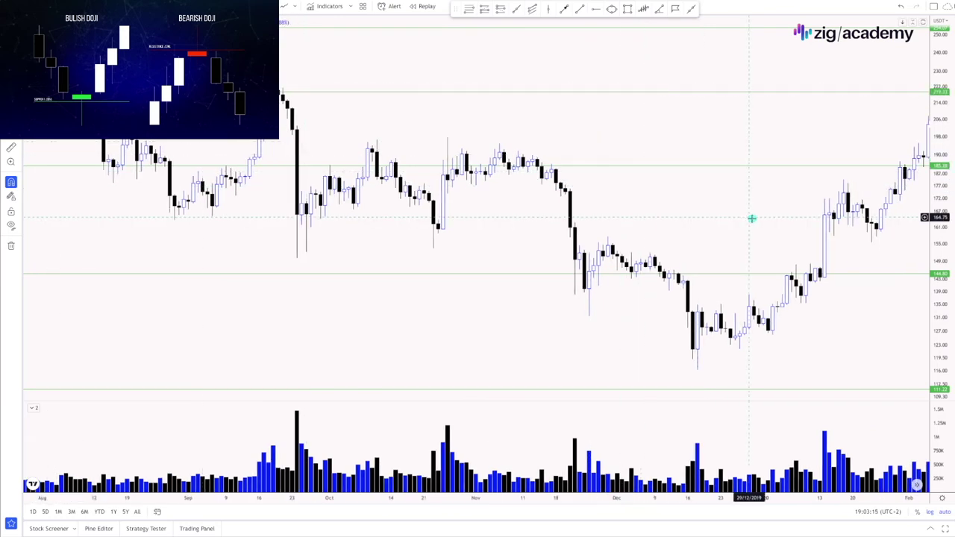
pyautogui.hscroll(5, 733, 206)
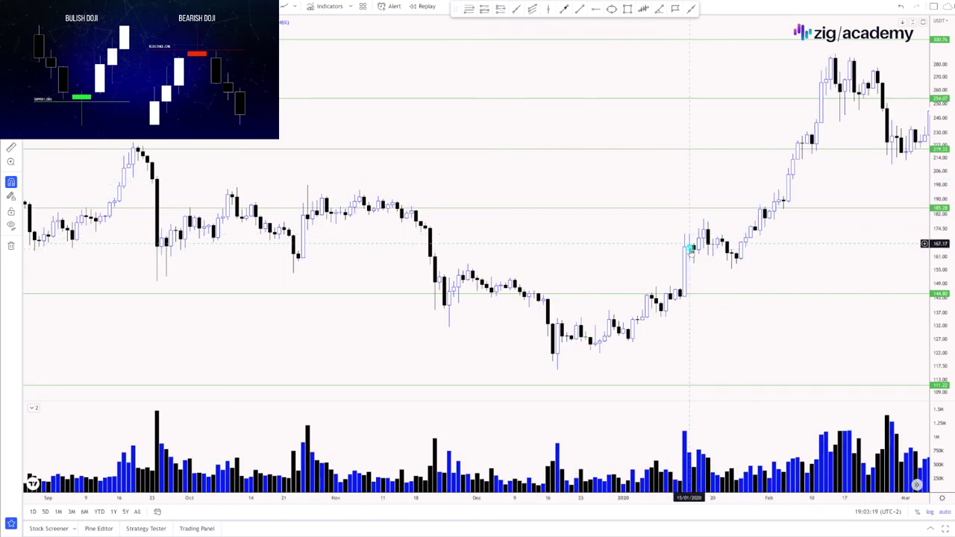
pyautogui.moveTo(842, 256); pyautogui.dragTo(607, 220)
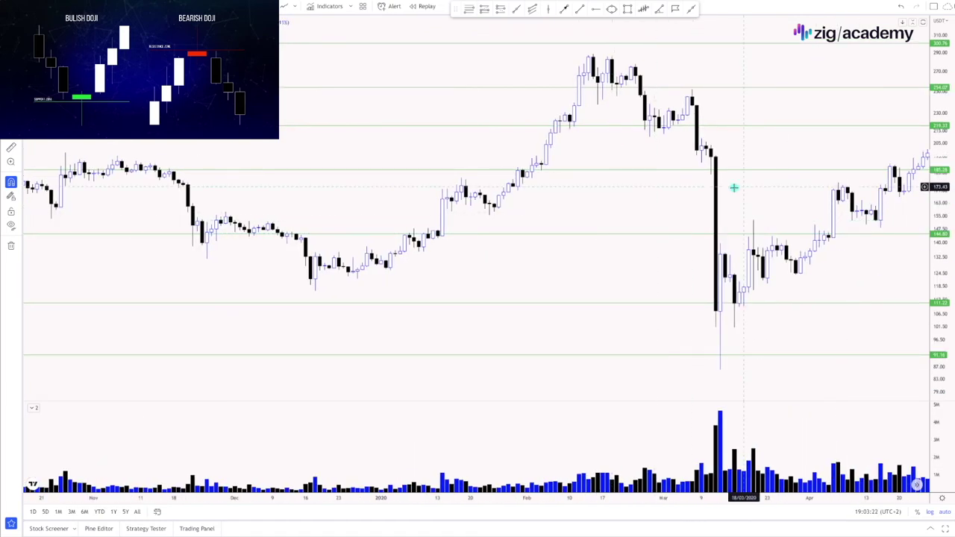
pyautogui.moveTo(788, 181); pyautogui.dragTo(525, 159)
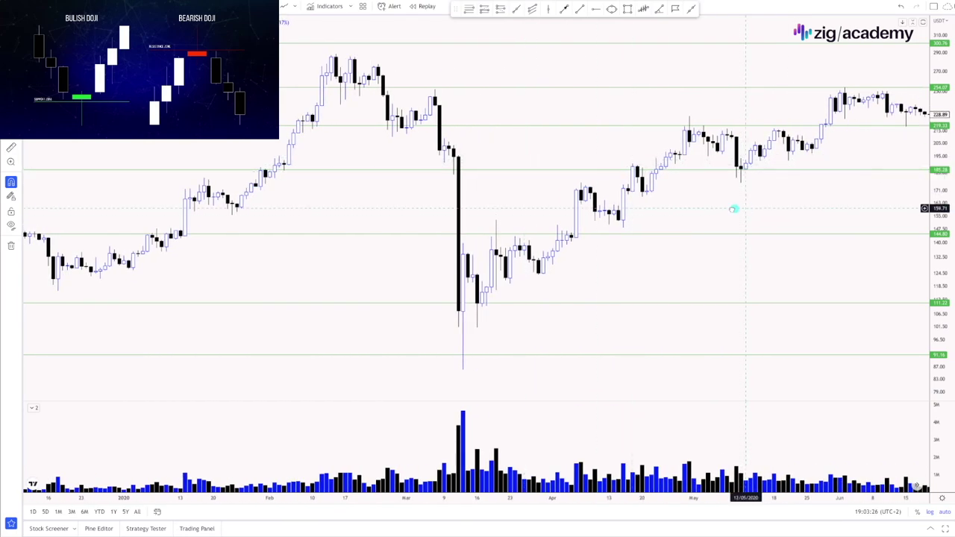
pyautogui.moveTo(734, 206); pyautogui.dragTo(578, 187)
pyautogui.hscroll(5, 726, 147)
pyautogui.hscroll(5, 726, 147)
pyautogui.moveTo(763, 149); pyautogui.dragTo(642, 194)
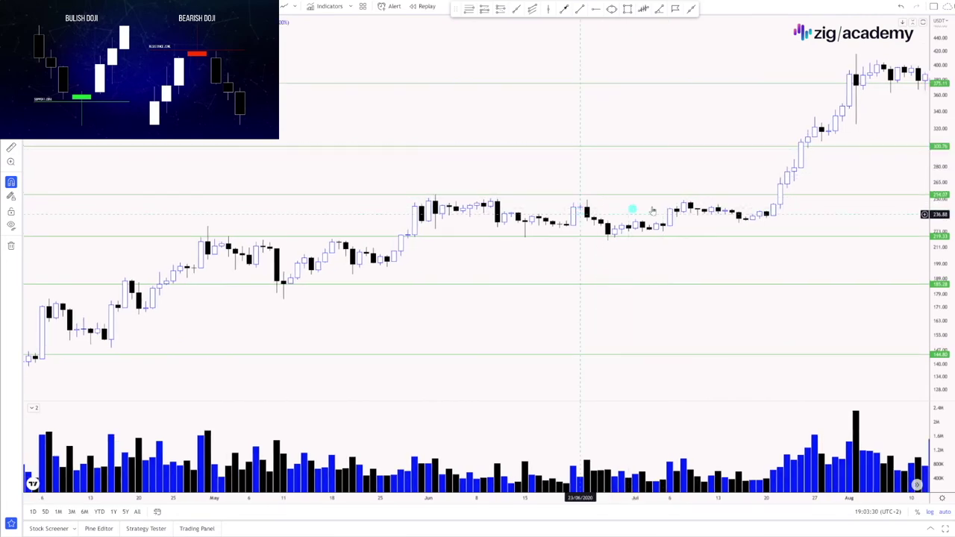
pyautogui.moveTo(889, 181); pyautogui.dragTo(452, 145)
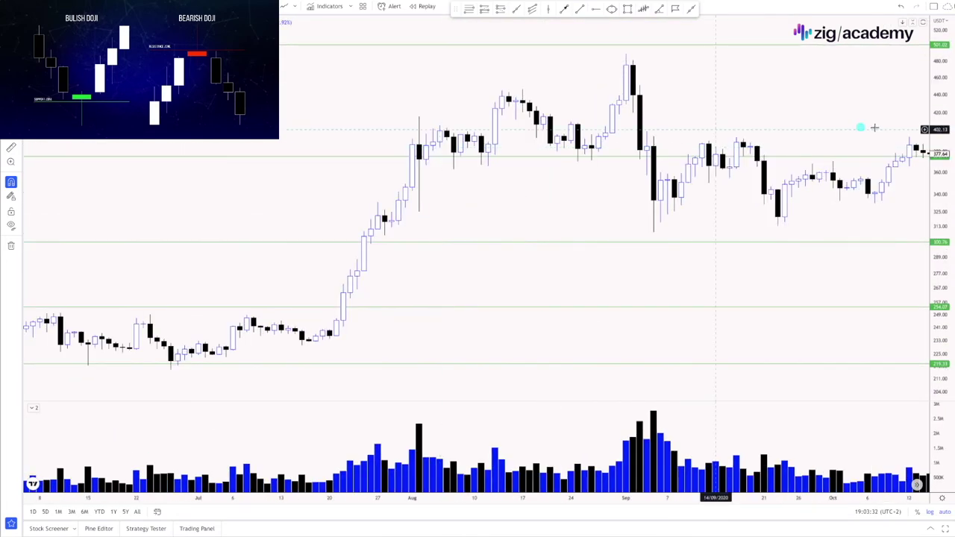
pyautogui.moveTo(874, 114); pyautogui.dragTo(722, 119)
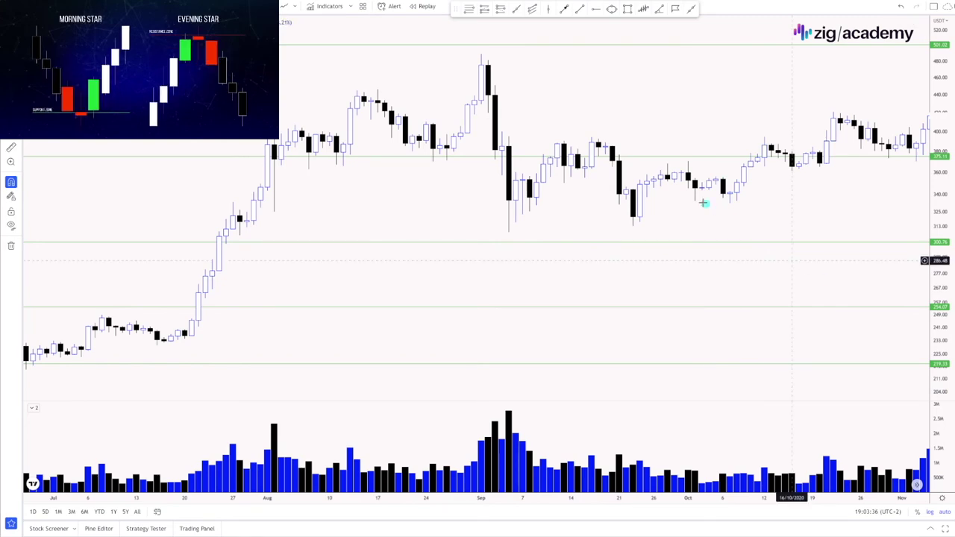
# Zoom out, return to the 2017 start, and frame the August–December 2017 candles.
pyautogui.scroll(-10, 671, 194)
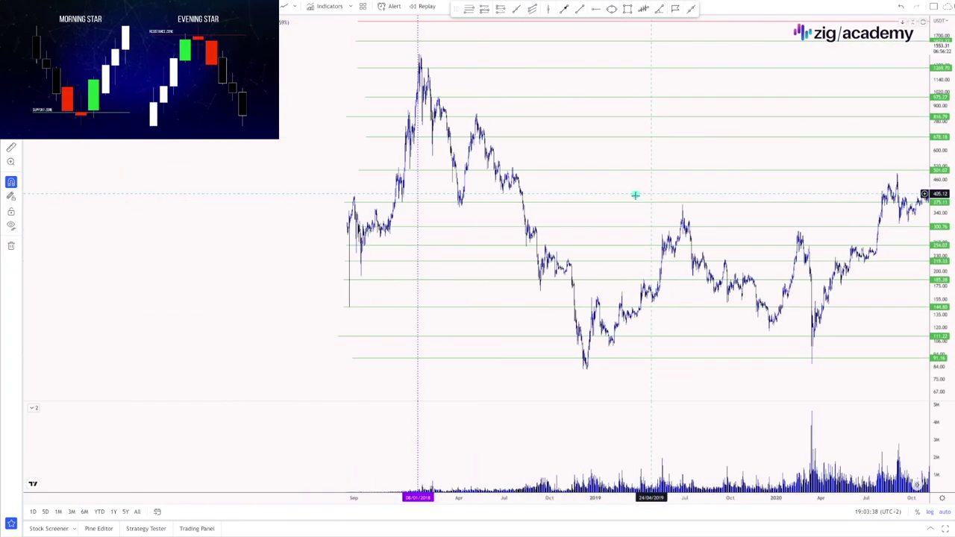
pyautogui.moveTo(566, 200); pyautogui.dragTo(716, 199)
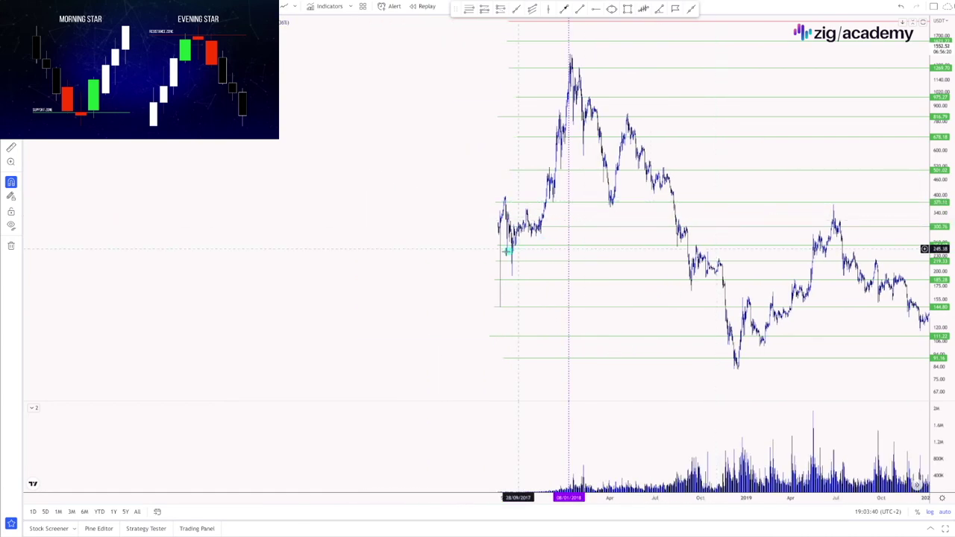
pyautogui.scroll(10, 506, 252)
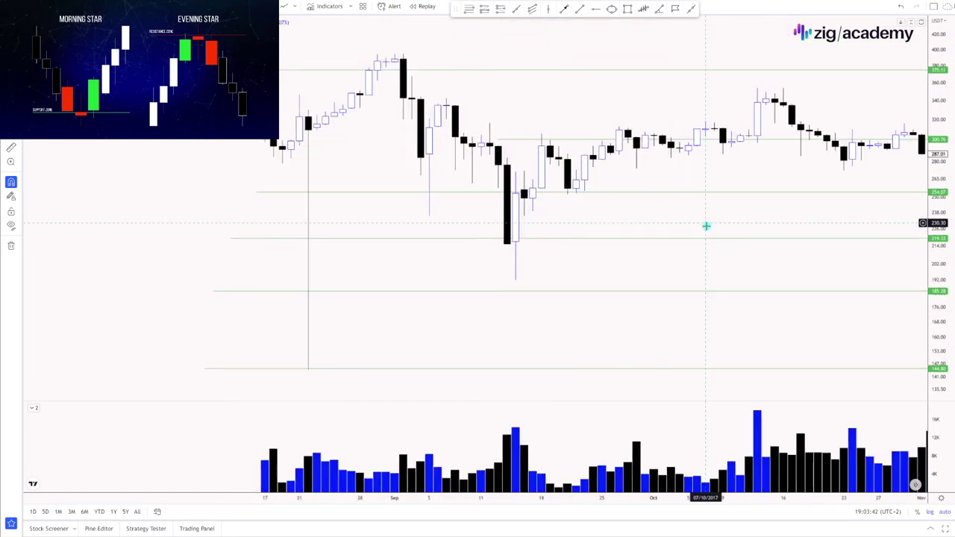
pyautogui.moveTo(722, 217); pyautogui.dragTo(588, 237)
pyautogui.scroll(-3, 492, 246)
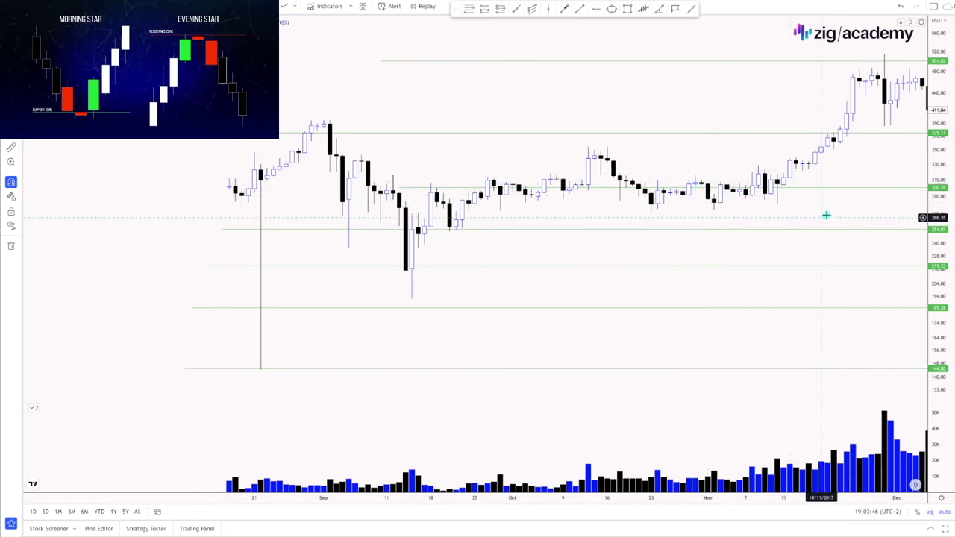
pyautogui.hscroll(1, 765, 209)
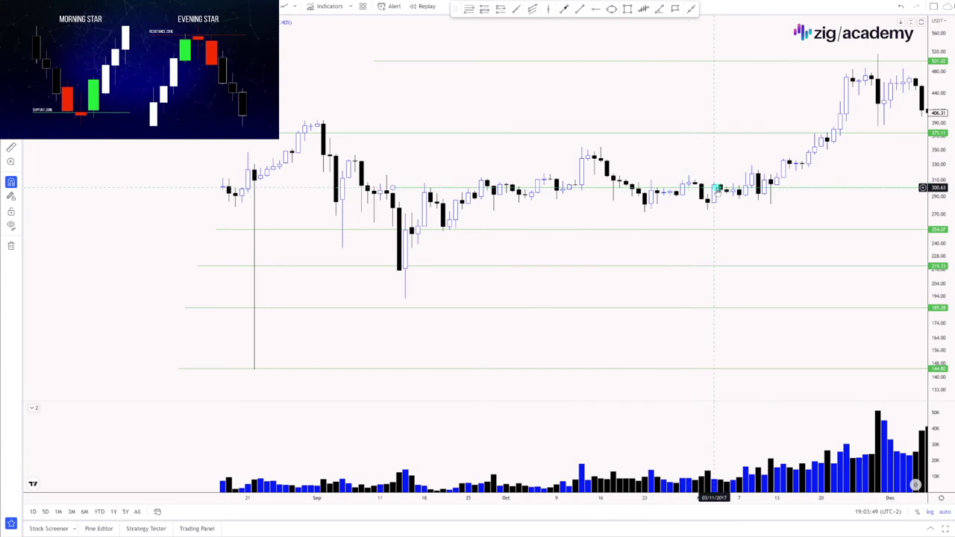
# Advance from December 2017 past the January 2018 peak to the April 2018 rebound.
pyautogui.moveTo(859, 150); pyautogui.dragTo(584, 160)
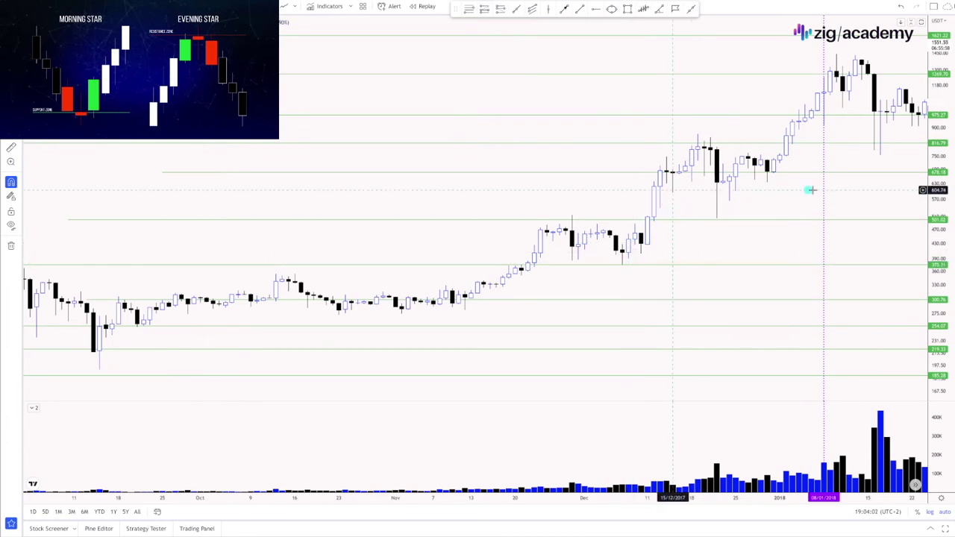
pyautogui.moveTo(786, 194); pyautogui.dragTo(432, 128)
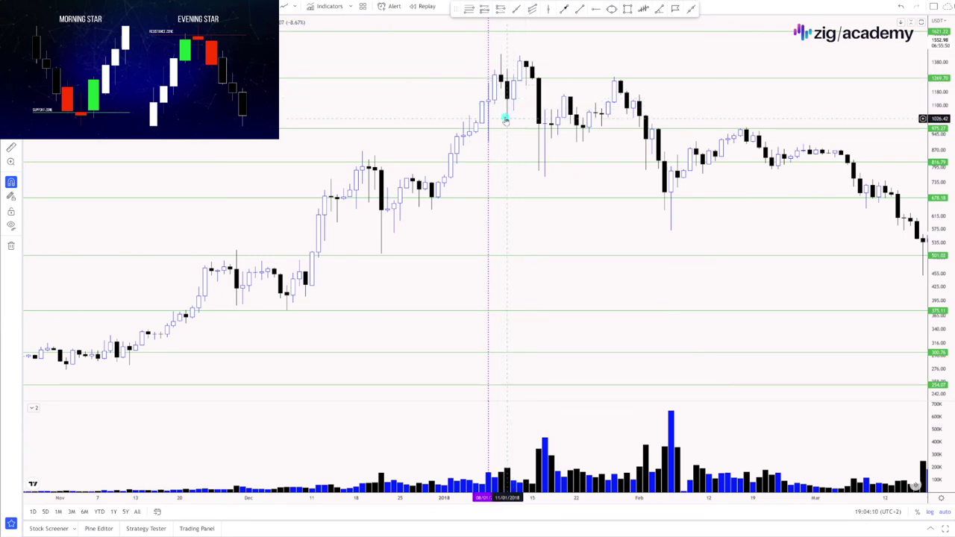
pyautogui.moveTo(674, 64); pyautogui.dragTo(635, 64)
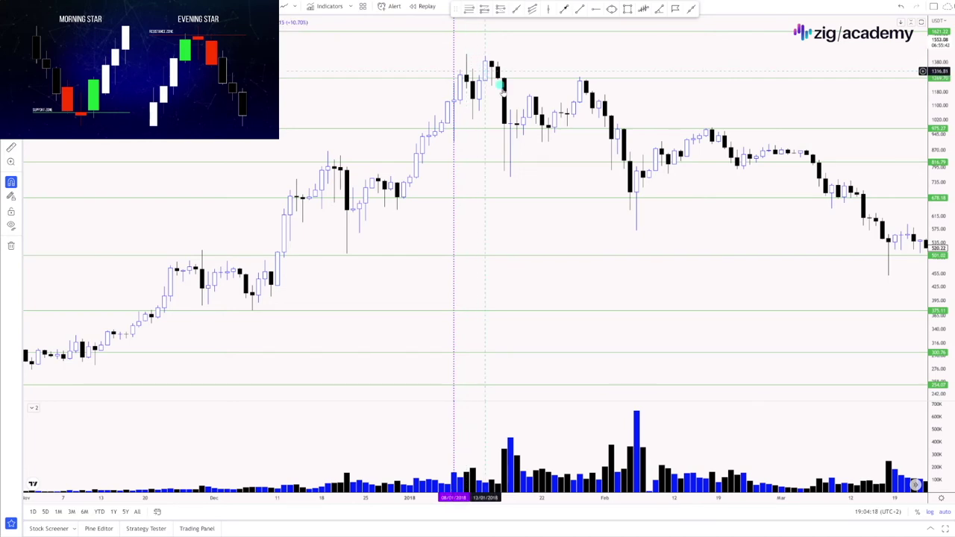
pyautogui.moveTo(761, 97); pyautogui.dragTo(533, 79)
pyautogui.moveTo(696, 101); pyautogui.dragTo(611, 96)
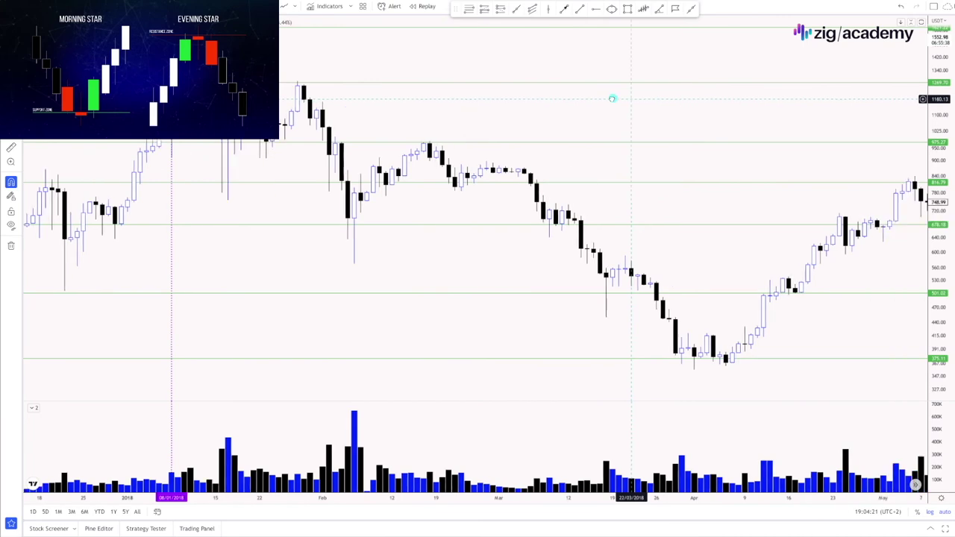
pyautogui.moveTo(701, 119); pyautogui.dragTo(566, 106)
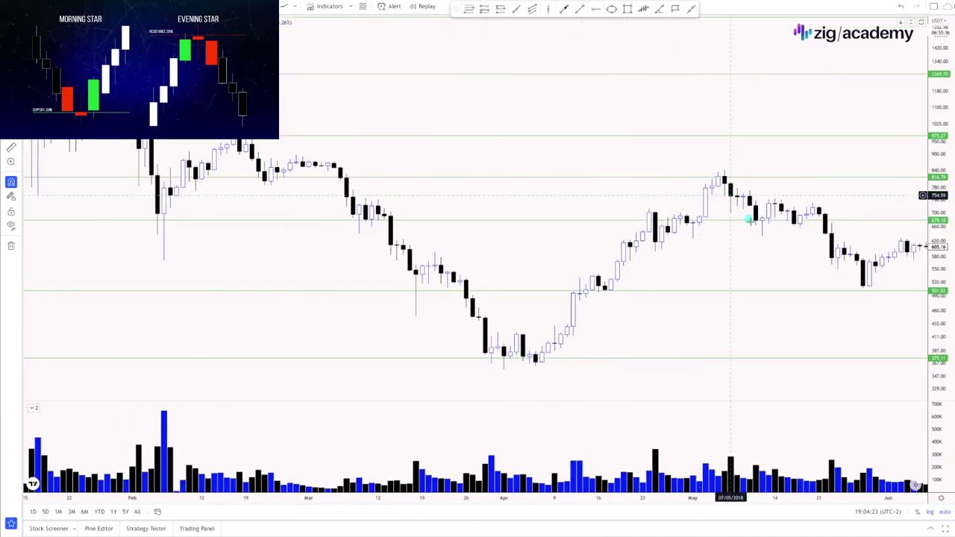
# Continue through summer 2018 and zoom in on the September 2018 lows.
pyautogui.moveTo(767, 252); pyautogui.dragTo(652, 239)
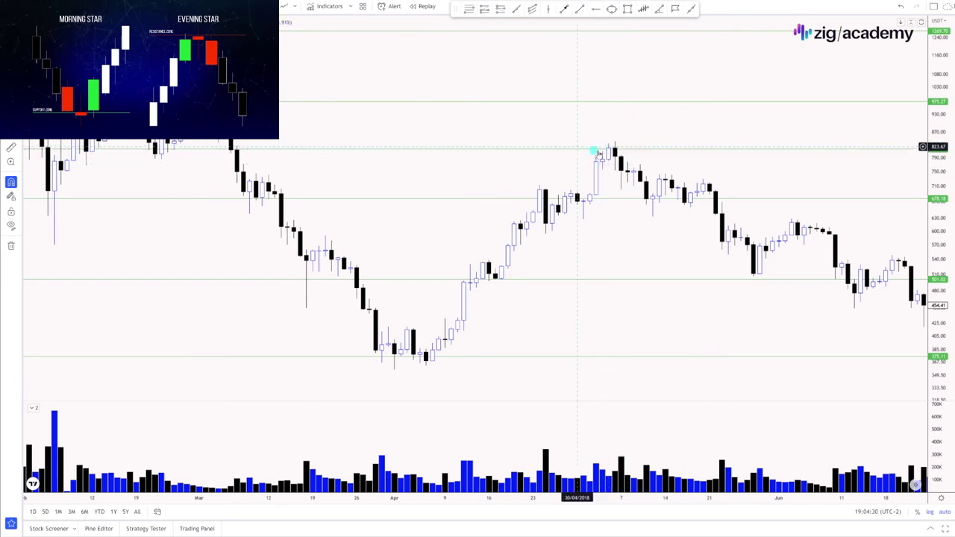
pyautogui.moveTo(756, 155); pyautogui.dragTo(535, 142)
pyautogui.moveTo(726, 191); pyautogui.dragTo(499, 155)
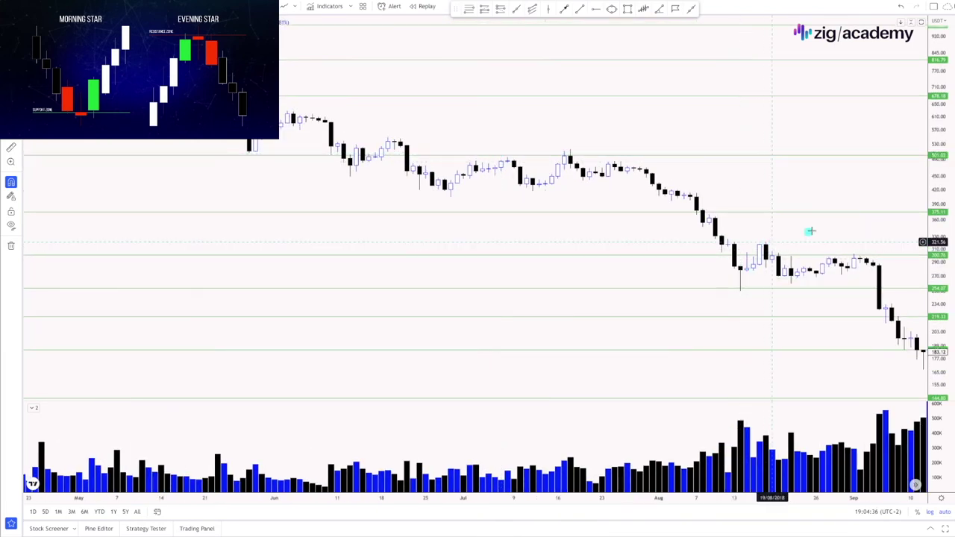
pyautogui.moveTo(812, 224); pyautogui.dragTo(616, 256)
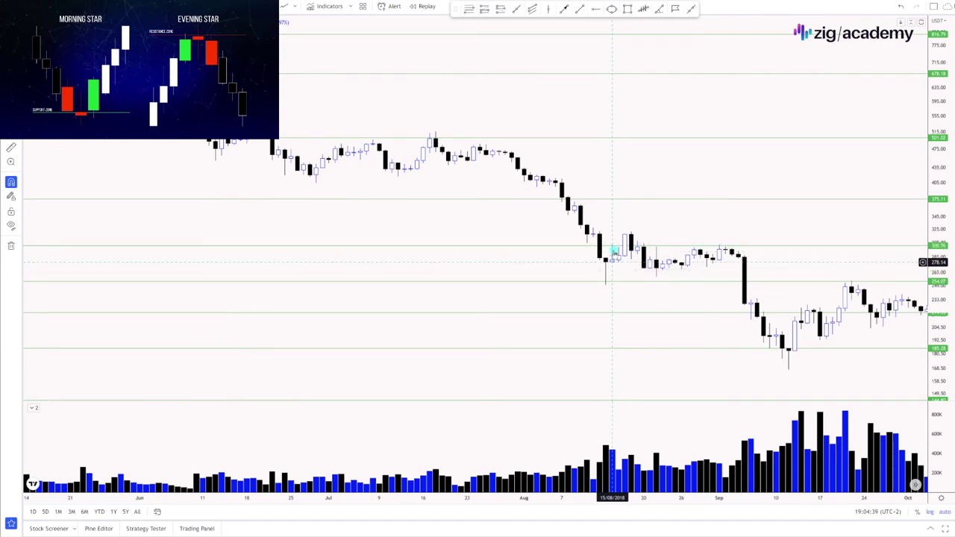
pyautogui.moveTo(613, 253); pyautogui.dragTo(463, 255)
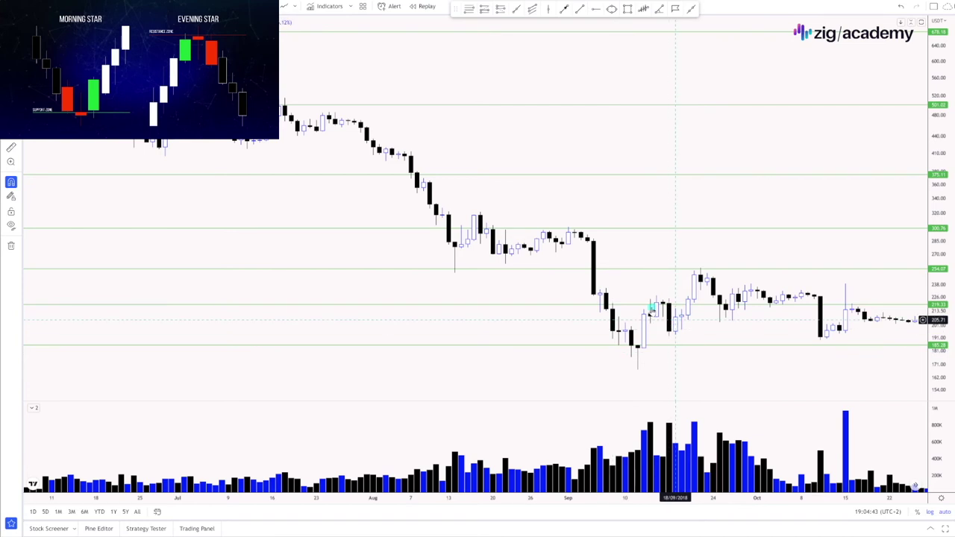
pyautogui.moveTo(619, 347); pyautogui.dragTo(550, 359)
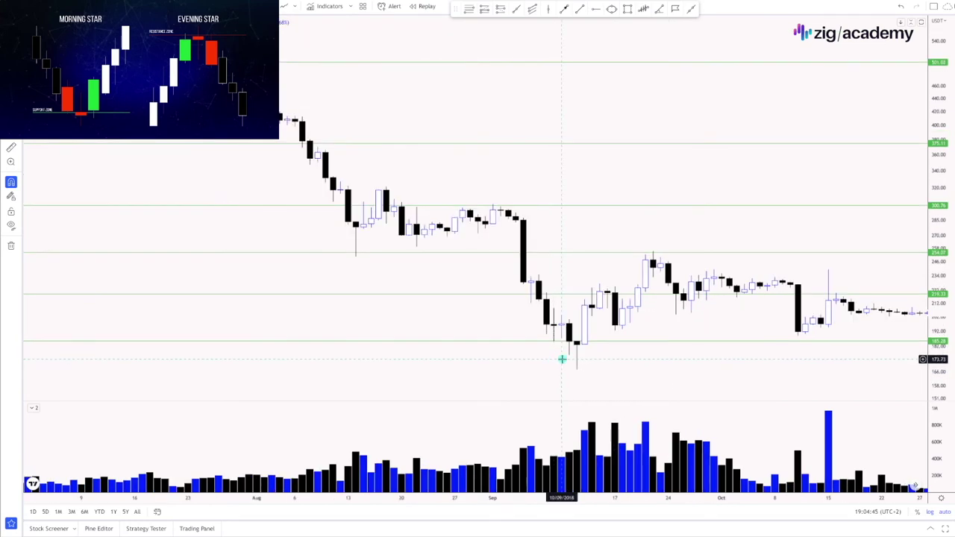
pyautogui.scroll(2, 601, 344)
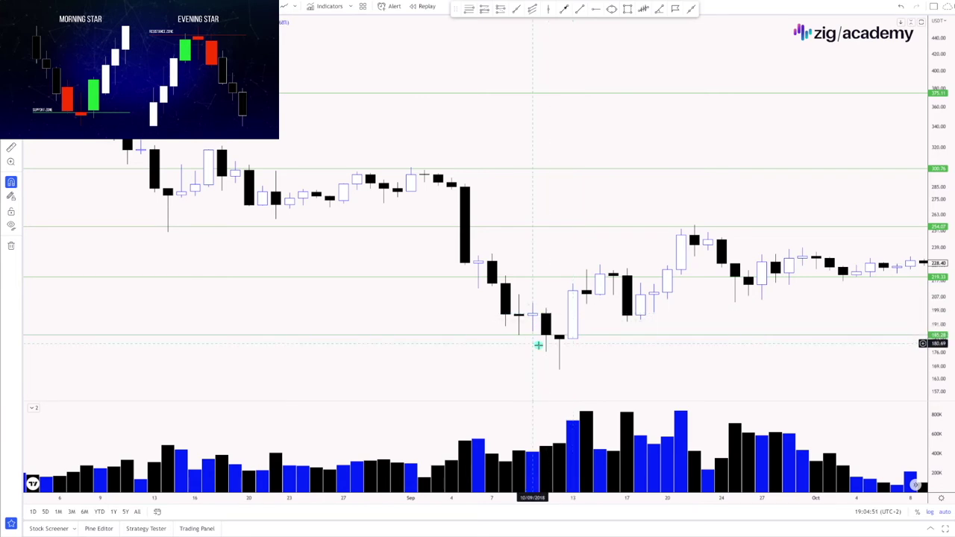
# Add a horizontal level at 185.28, then zoom out and advance to the Nov–Dec 2018 drop.
pyautogui.click(905, 336)
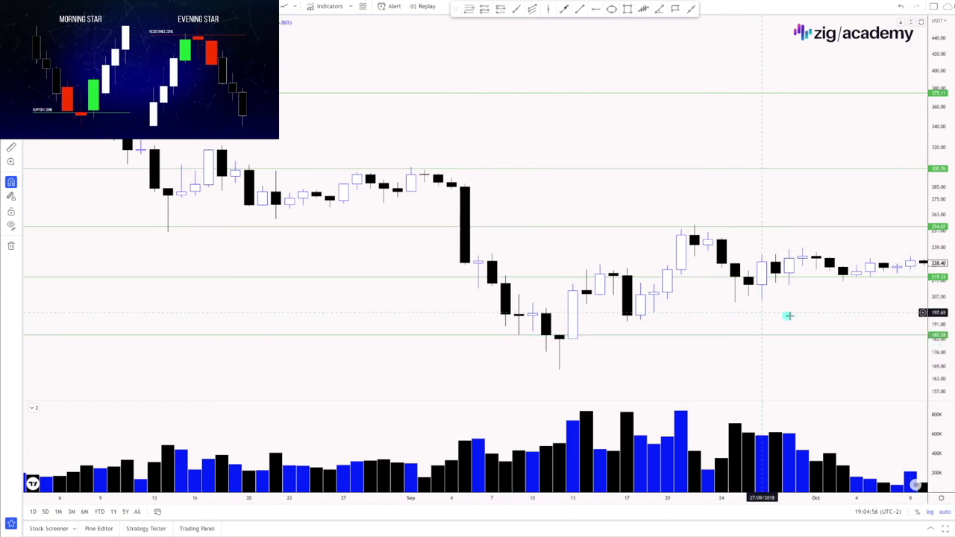
pyautogui.scroll(-2, 788, 315)
pyautogui.moveTo(654, 254)
pyautogui.mouseDown()
pyautogui.moveTo(386, 254)
pyautogui.moveTo(508, 188)
pyautogui.moveTo(452, 183)
pyautogui.mouseUp()
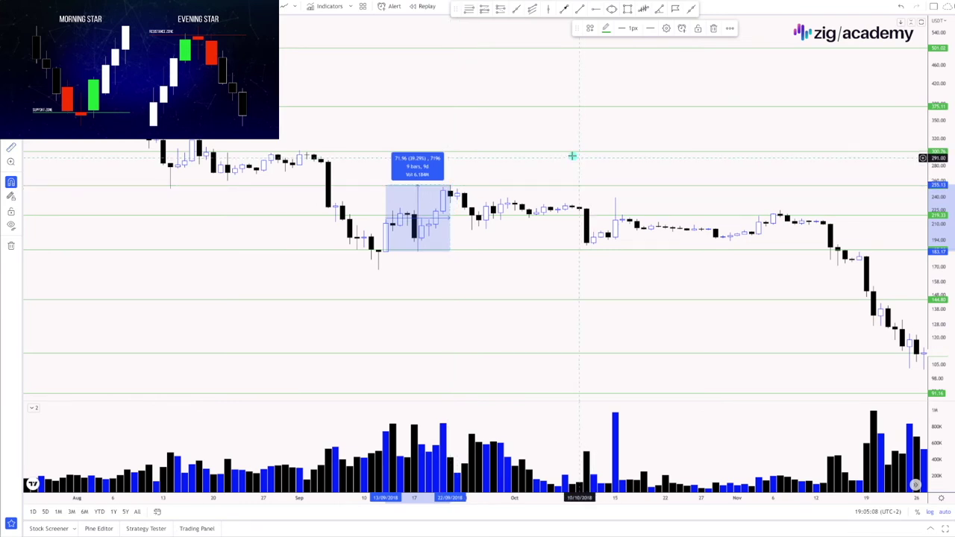
pyautogui.click(709, 161)
pyautogui.moveTo(767, 166); pyautogui.dragTo(475, 154)
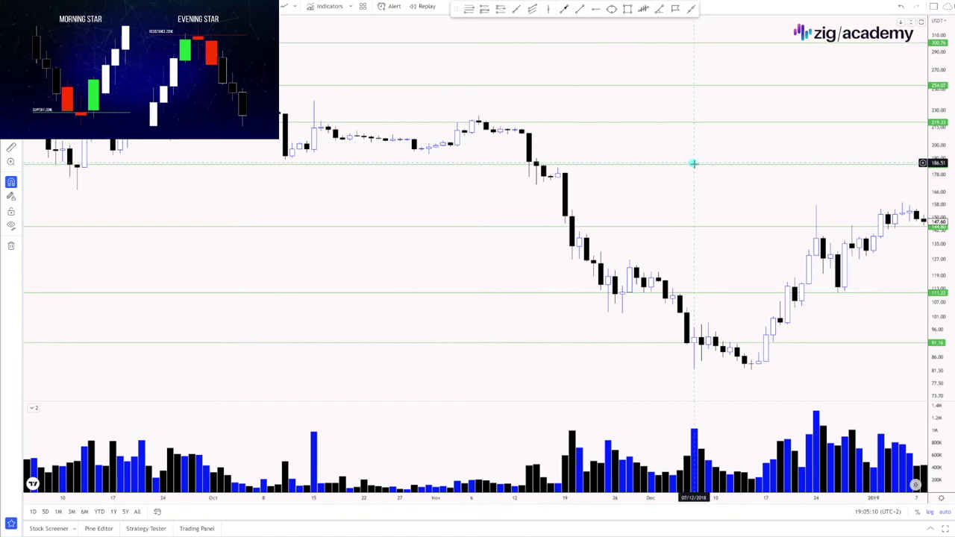
# Advance the chart from January–February 2019 to the July–October 2019 candles.
pyautogui.moveTo(773, 165); pyautogui.dragTo(502, 105)
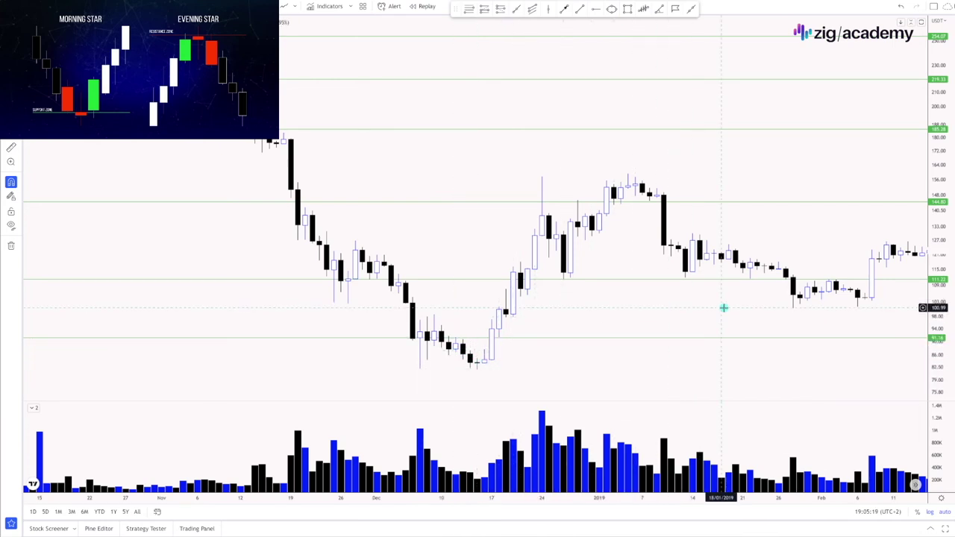
pyautogui.hscroll(3, 420, 395)
pyautogui.hscroll(5, 697, 314)
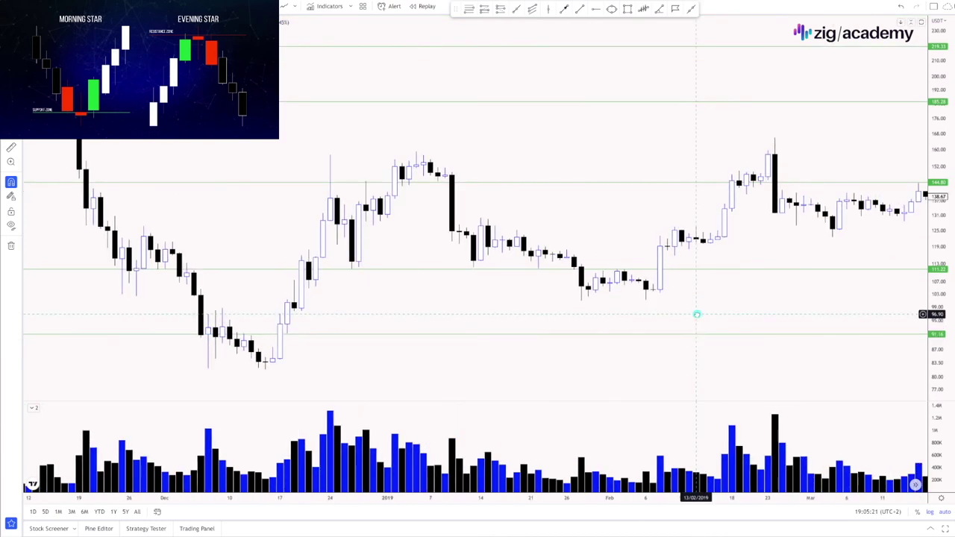
pyautogui.hscroll(5, 697, 315)
pyautogui.hscroll(5, 727, 215)
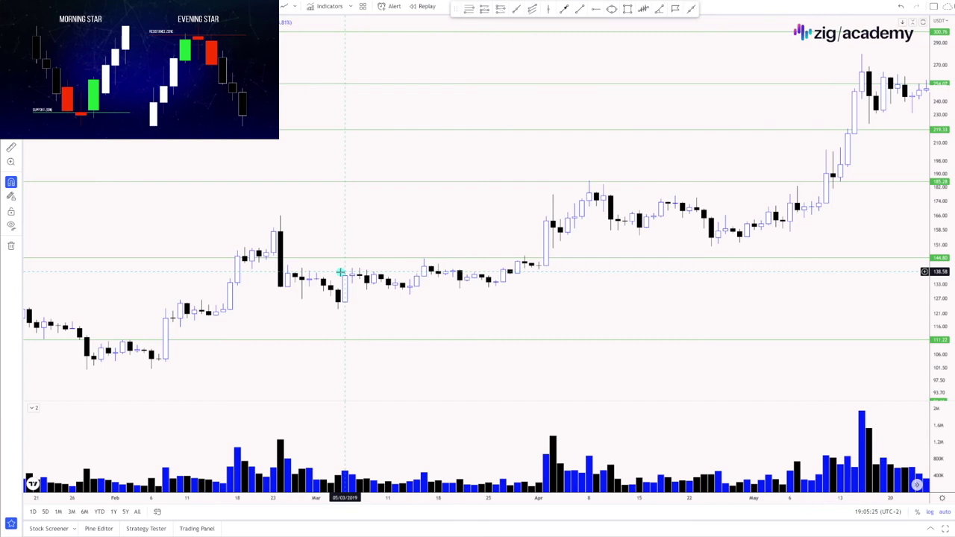
pyautogui.hscroll(5, 485, 282)
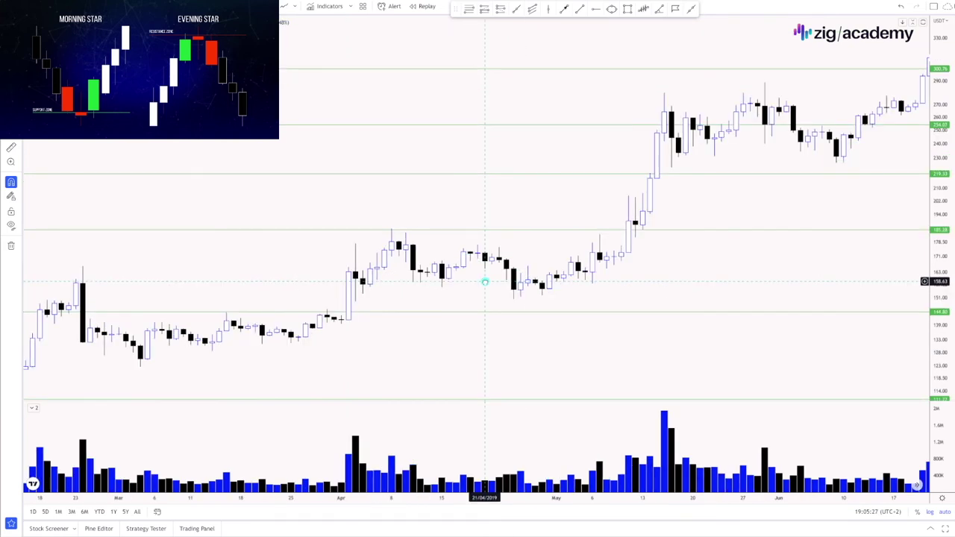
pyautogui.hscroll(5, 485, 282)
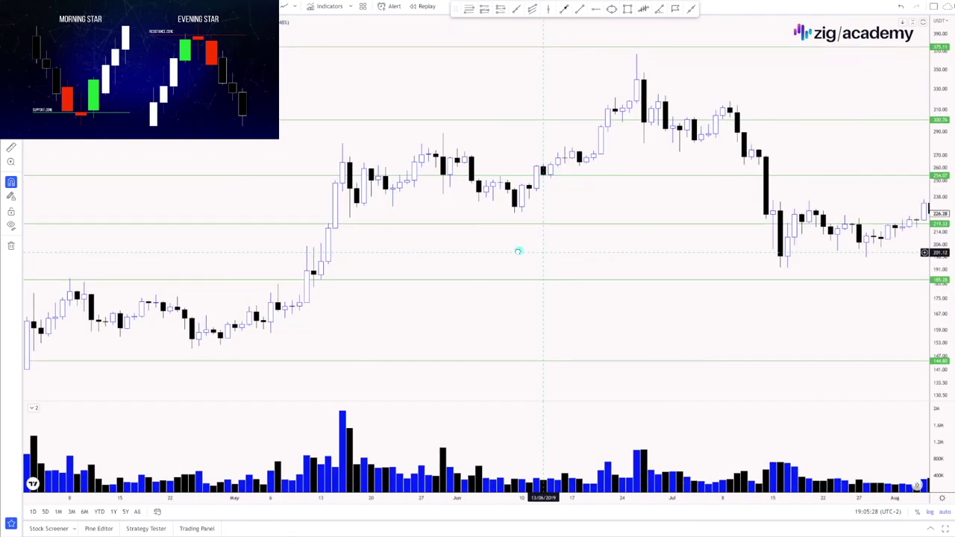
pyautogui.hscroll(2, 831, 158)
pyautogui.moveTo(845, 141); pyautogui.dragTo(714, 119)
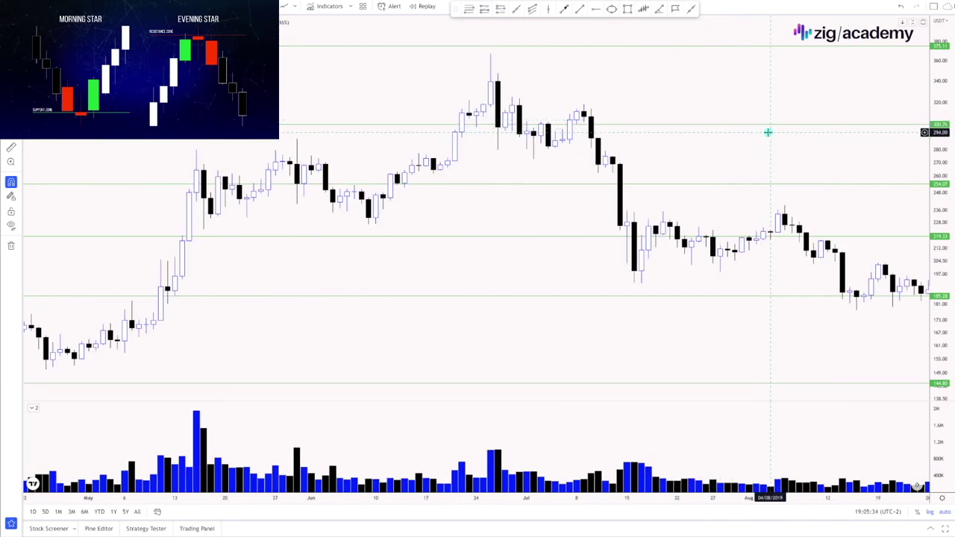
pyautogui.moveTo(768, 132); pyautogui.dragTo(641, 122)
pyautogui.moveTo(761, 134); pyautogui.dragTo(642, 337)
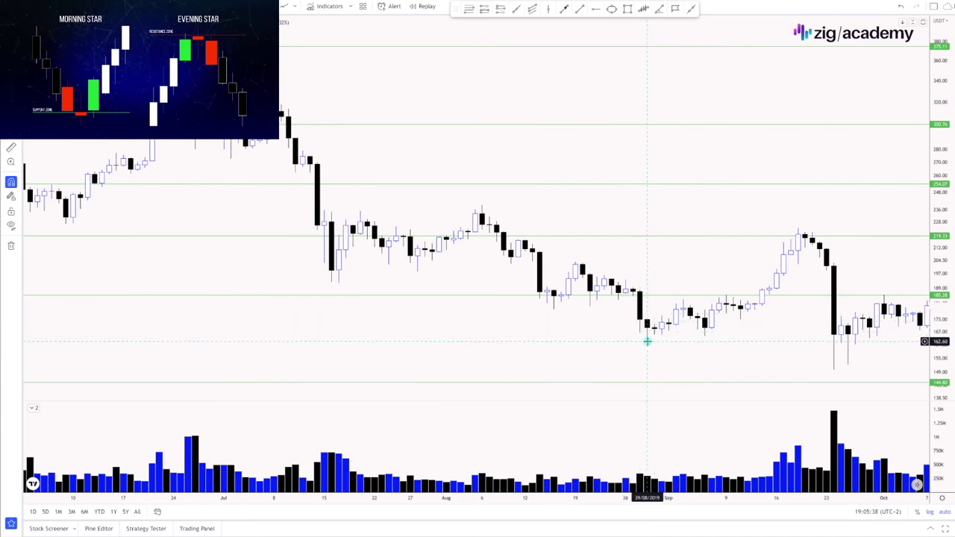
# Zoom in on late-September 2019 candles, then zoom out to October 2019–May 2020.
pyautogui.scroll(3, 647, 341)
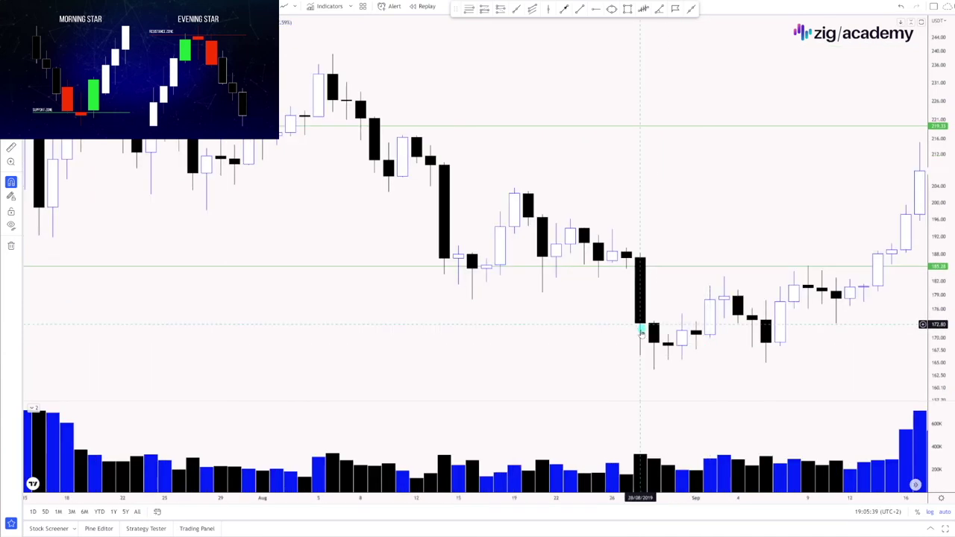
pyautogui.moveTo(641, 330); pyautogui.dragTo(584, 323)
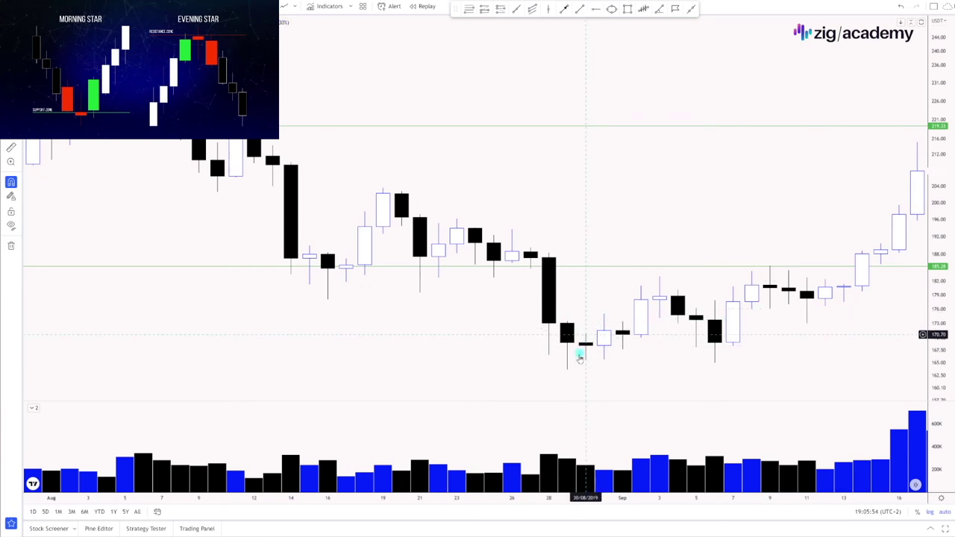
pyautogui.scroll(-1, 739, 280)
pyautogui.scroll(-8, 745, 269)
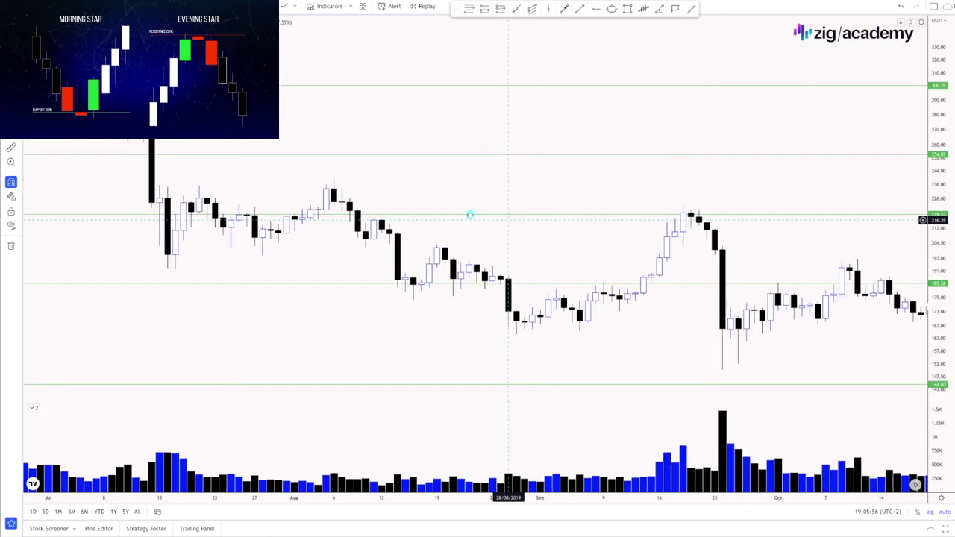
pyautogui.moveTo(870, 192); pyautogui.dragTo(539, 196)
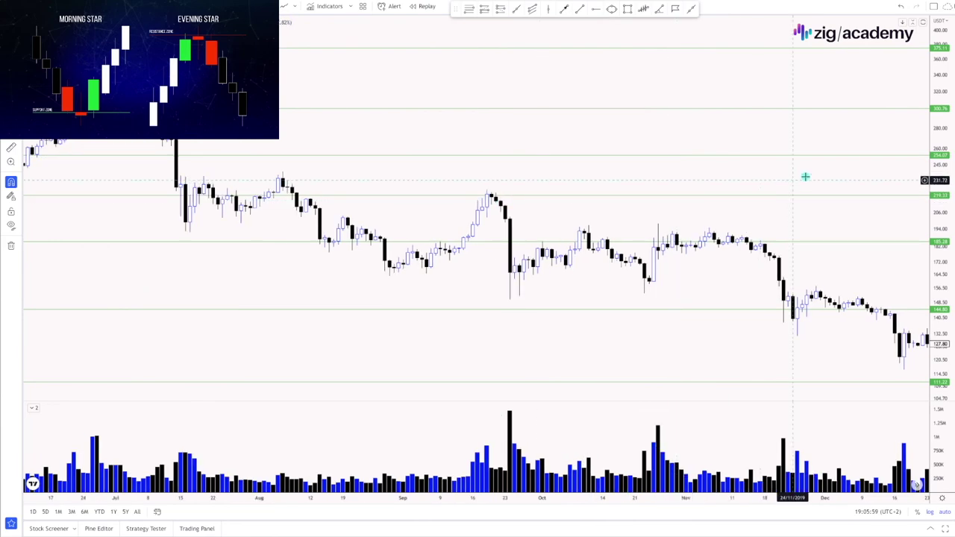
pyautogui.scroll(-2, 806, 177)
pyautogui.hscroll(1, 820, 157)
pyautogui.hscroll(5, 755, 149)
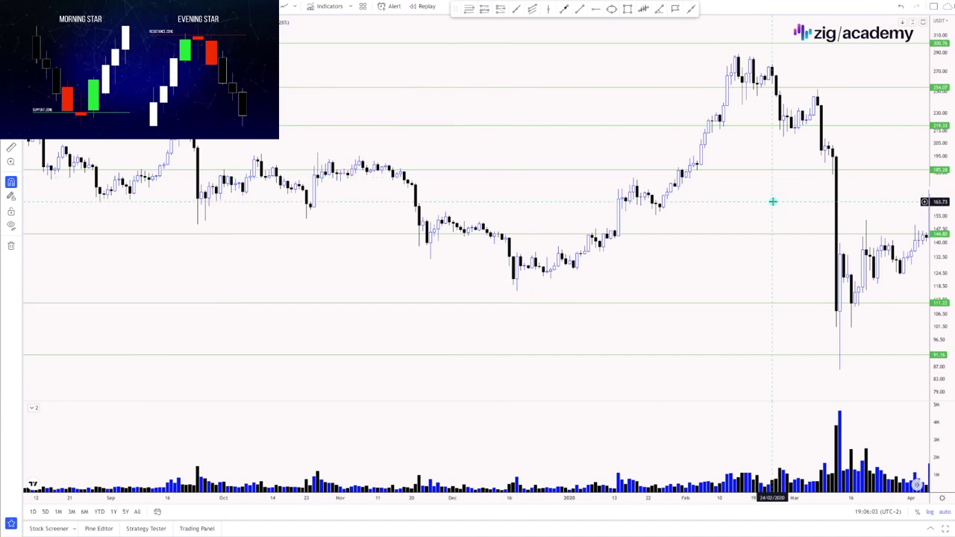
pyautogui.moveTo(773, 201); pyautogui.dragTo(563, 169)
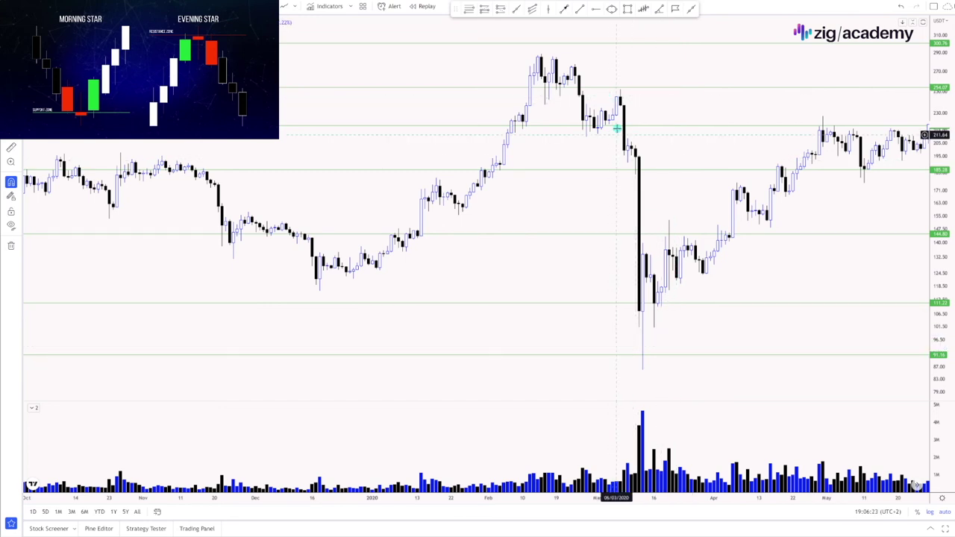
# Measure the March 2020 crash drop, then advance to November 2019–September 2020.
pyautogui.click(610, 88)
pyautogui.click(631, 92)
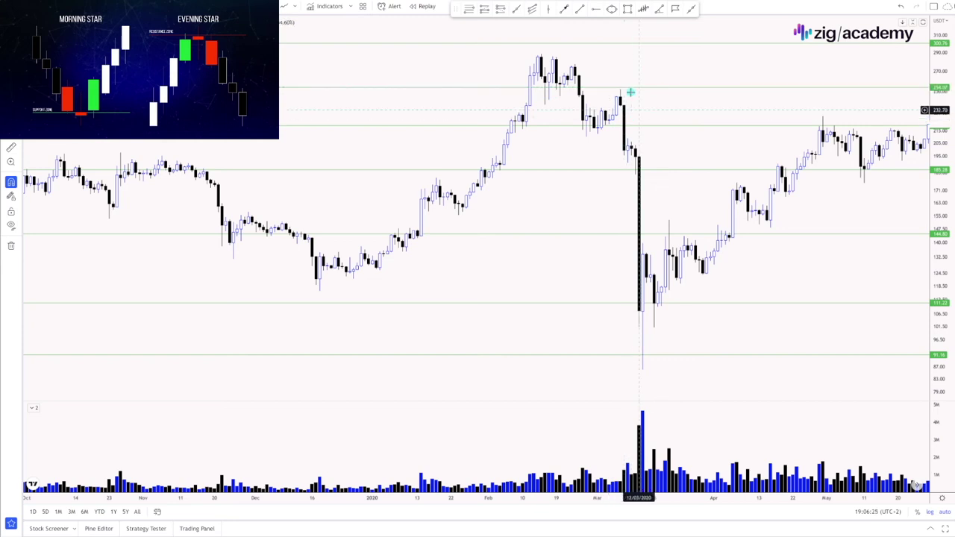
pyautogui.keyDown('shift'); pyautogui.click(630, 147); pyautogui.keyUp('shift')
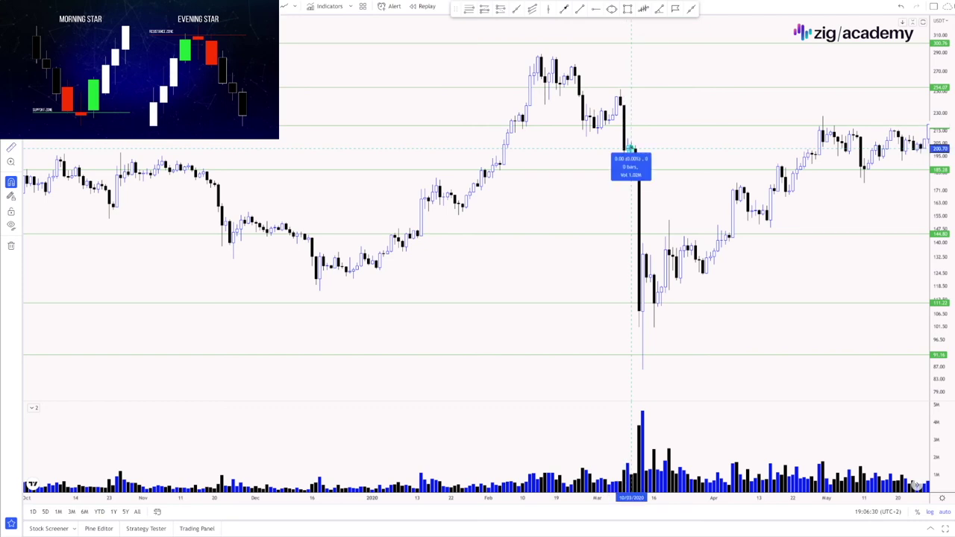
pyautogui.click(700, 368)
pyautogui.moveTo(699, 368); pyautogui.dragTo(601, 252)
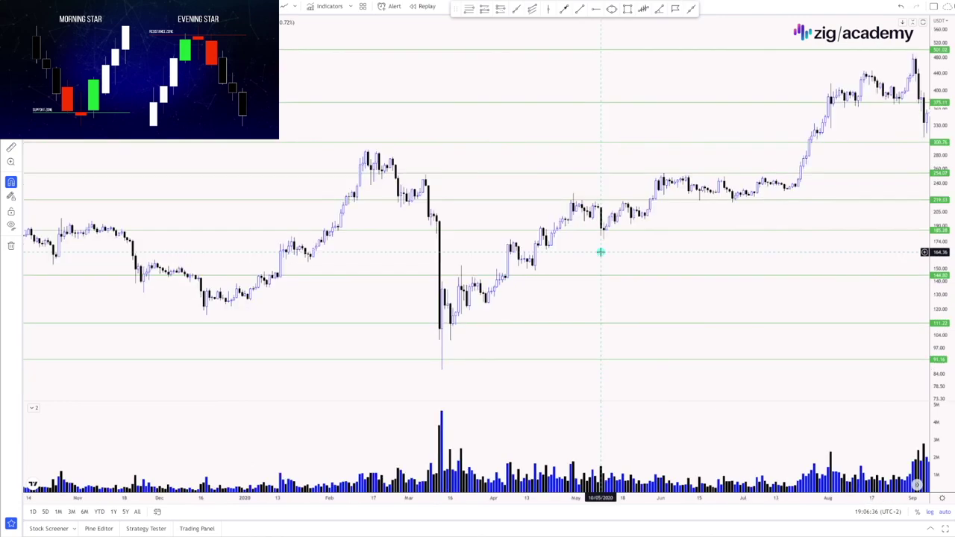
# Zoom in and pan the ETHUSDT chart from July 2020 to the January 2021 highs above 1269.70.
pyautogui.scroll(3, 725, 255)
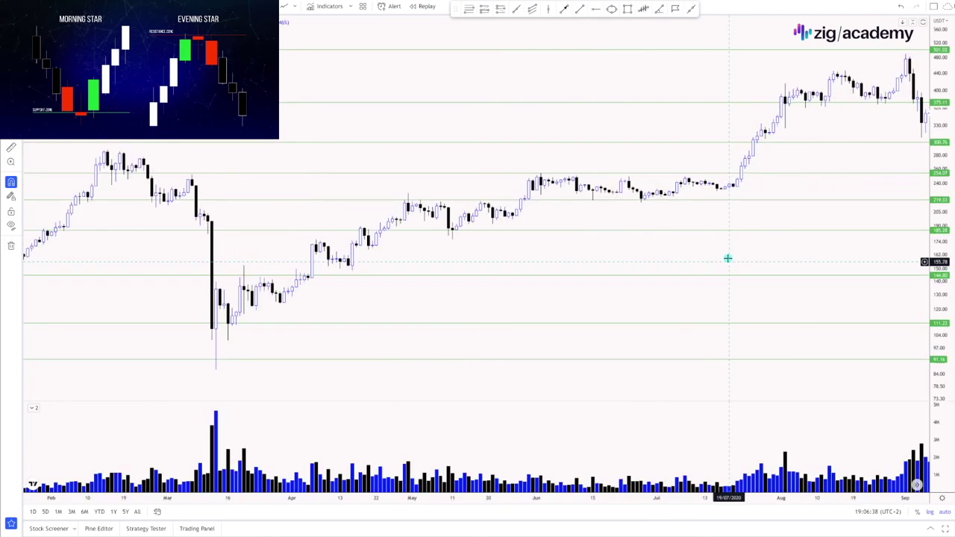
pyautogui.scroll(2, 831, 194)
pyautogui.moveTo(831, 194); pyautogui.dragTo(558, 146)
pyautogui.moveTo(763, 94); pyautogui.dragTo(601, 77)
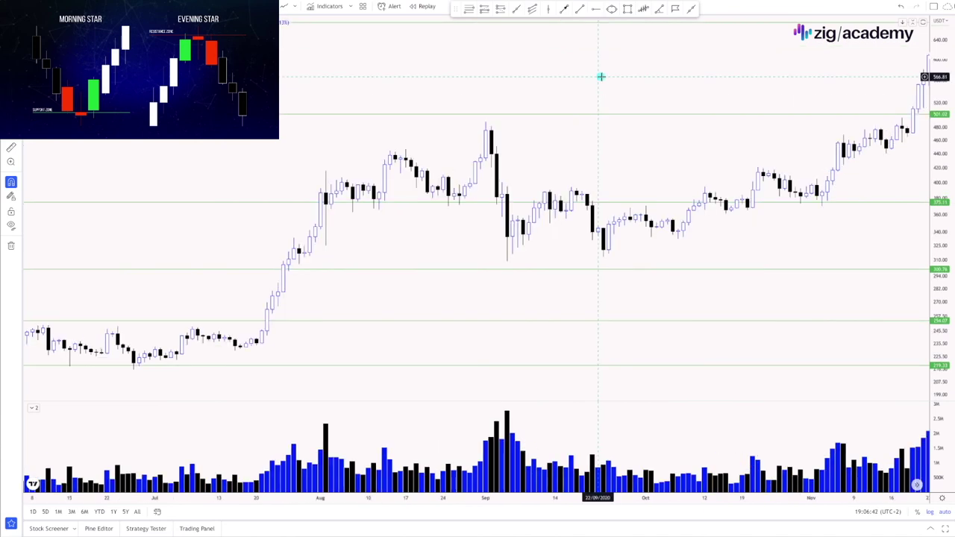
pyautogui.moveTo(827, 79); pyautogui.dragTo(478, 43)
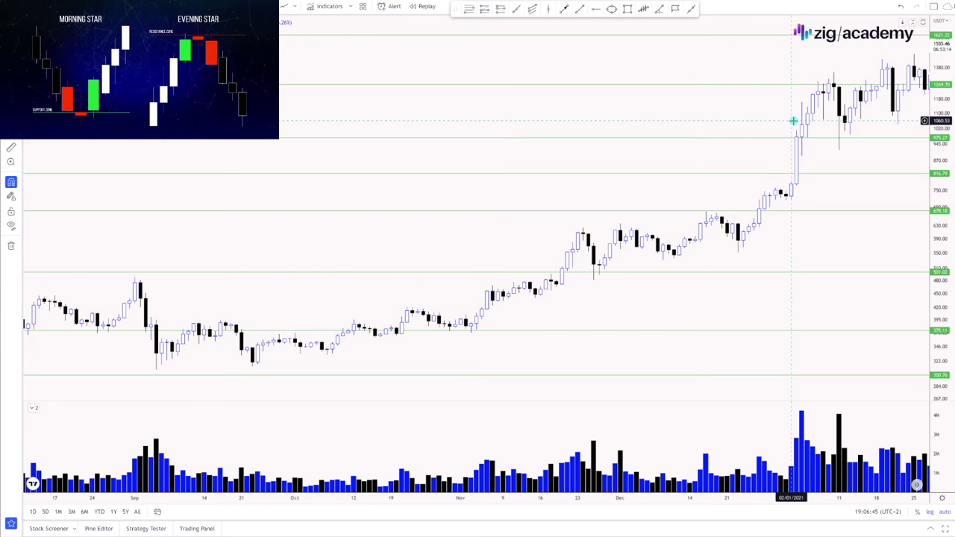
pyautogui.moveTo(793, 122); pyautogui.dragTo(669, 96)
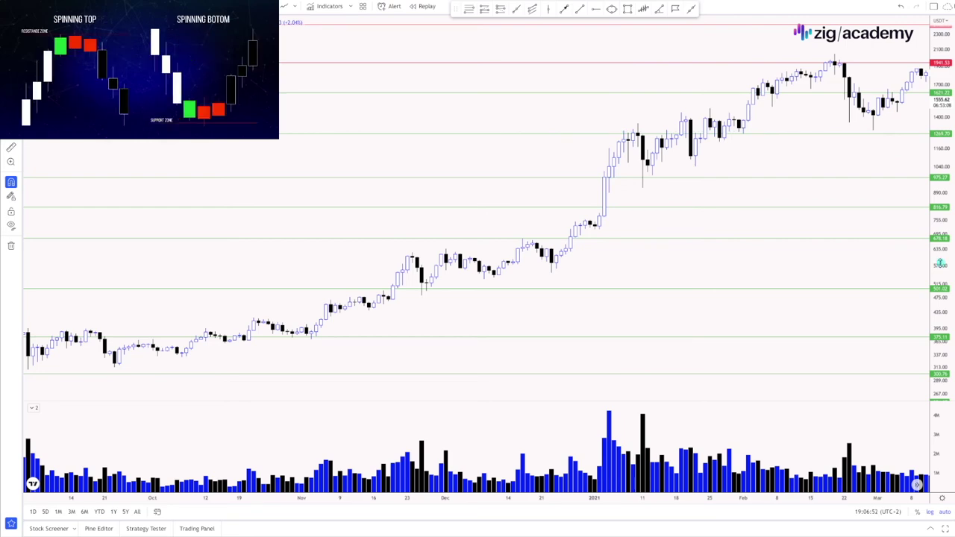
# Zoom out to the full history and pan back to the first months of data in 2017.
pyautogui.scroll(-5, 829, 272)
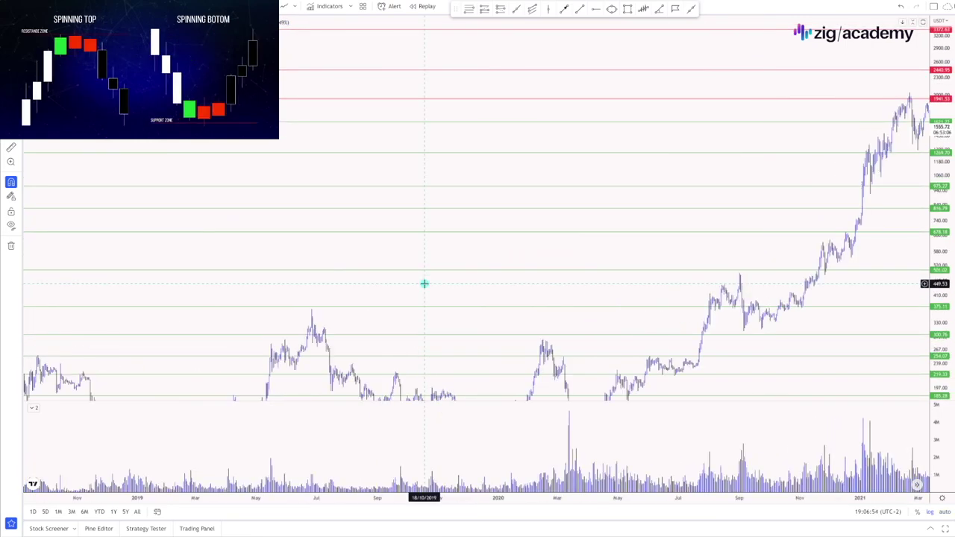
pyautogui.moveTo(363, 296); pyautogui.dragTo(701, 102)
pyautogui.scroll(-3, 382, 298)
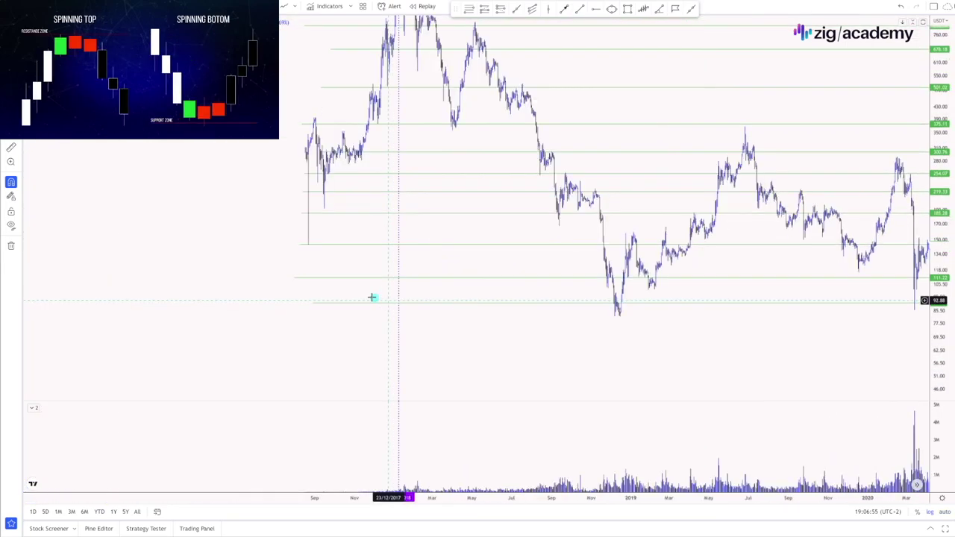
pyautogui.moveTo(339, 272); pyautogui.dragTo(605, 179)
# Zoom in on the late-2017 rally past 501.02 and 678.18, extending into early 2018.
pyautogui.scroll(3, 656, 164)
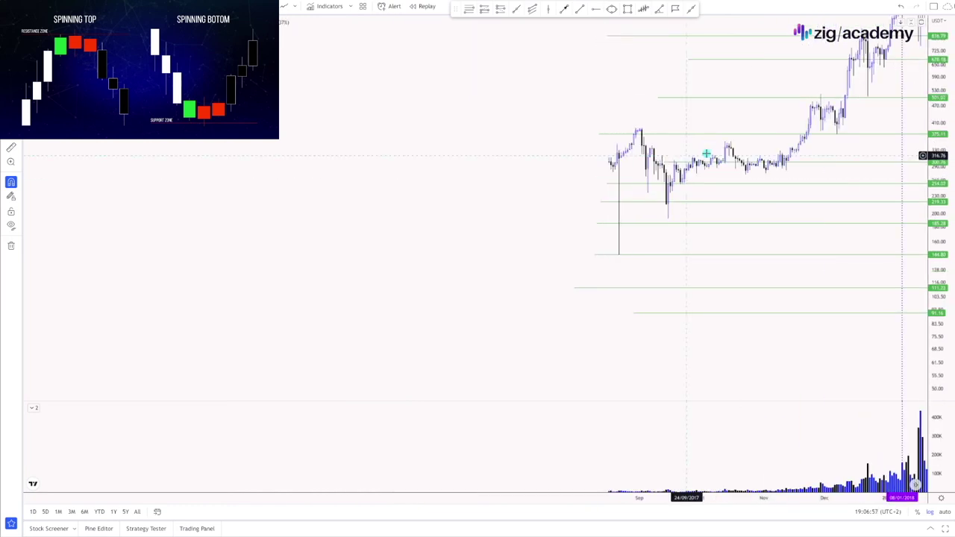
pyautogui.scroll(2, 705, 154)
pyautogui.hscroll(2, 638, 120)
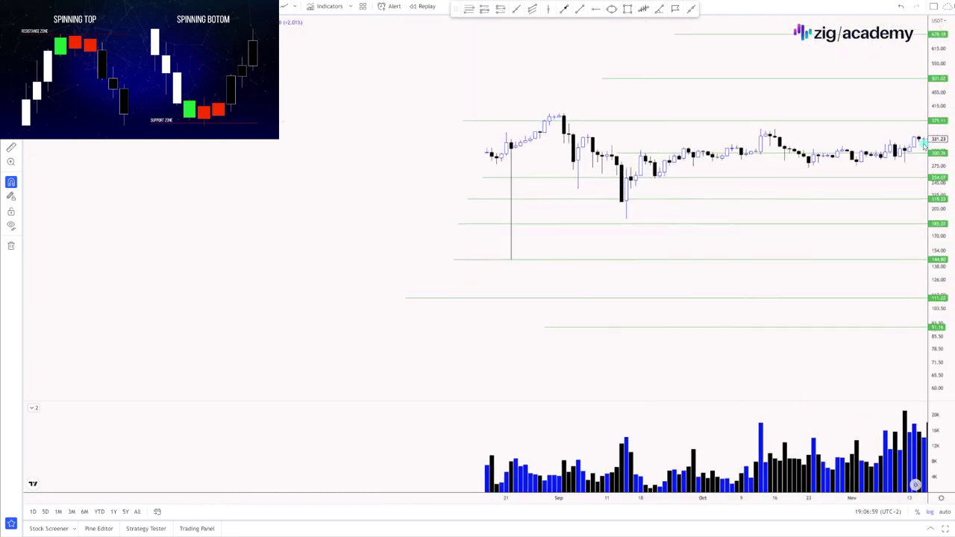
pyautogui.hscroll(6, 652, 99)
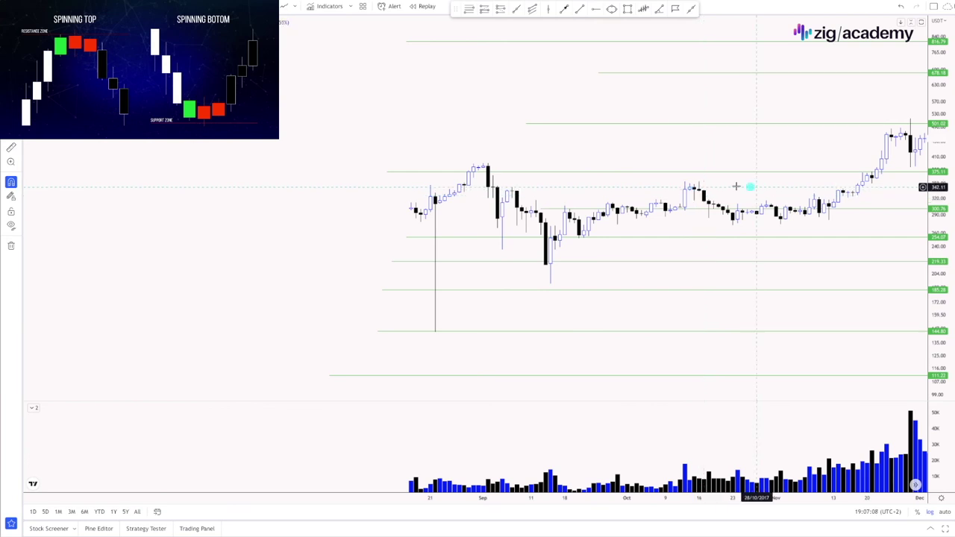
pyautogui.moveTo(749, 187); pyautogui.dragTo(655, 185)
pyautogui.moveTo(744, 171); pyautogui.dragTo(540, 162)
pyautogui.moveTo(648, 176); pyautogui.dragTo(586, 173)
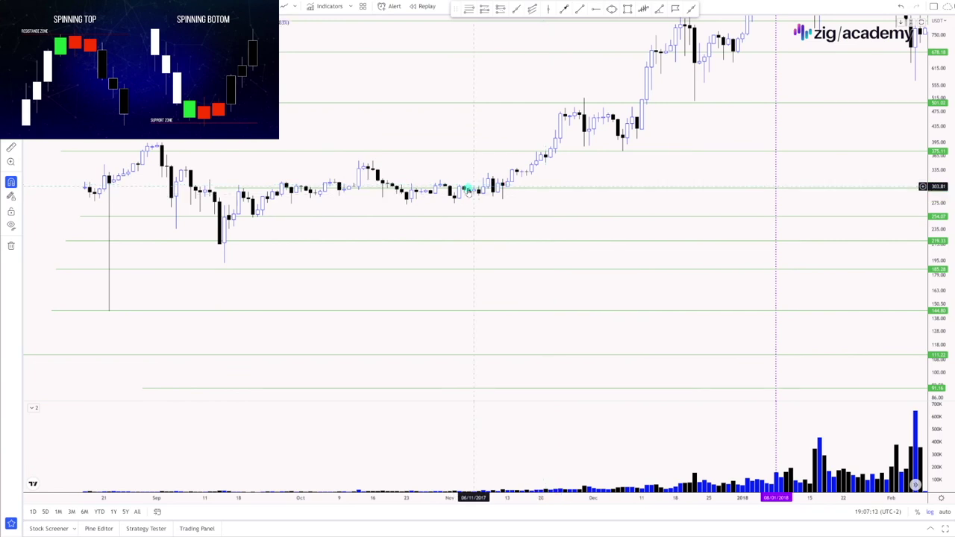
# Move the chart from the January 2018 peak to the June–November 2018 slide near 185.28.
pyautogui.hscroll(3, 653, 177)
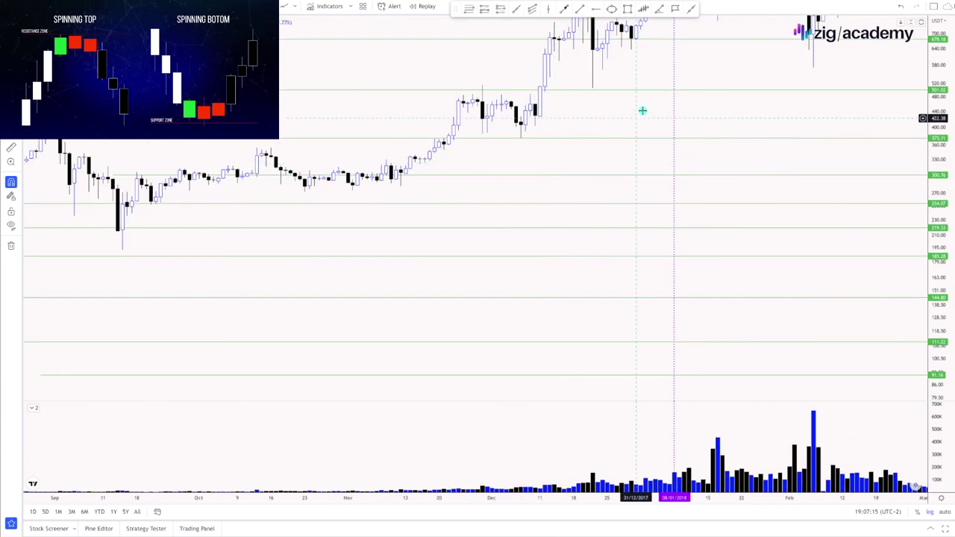
pyautogui.hscroll(2, 450, 171)
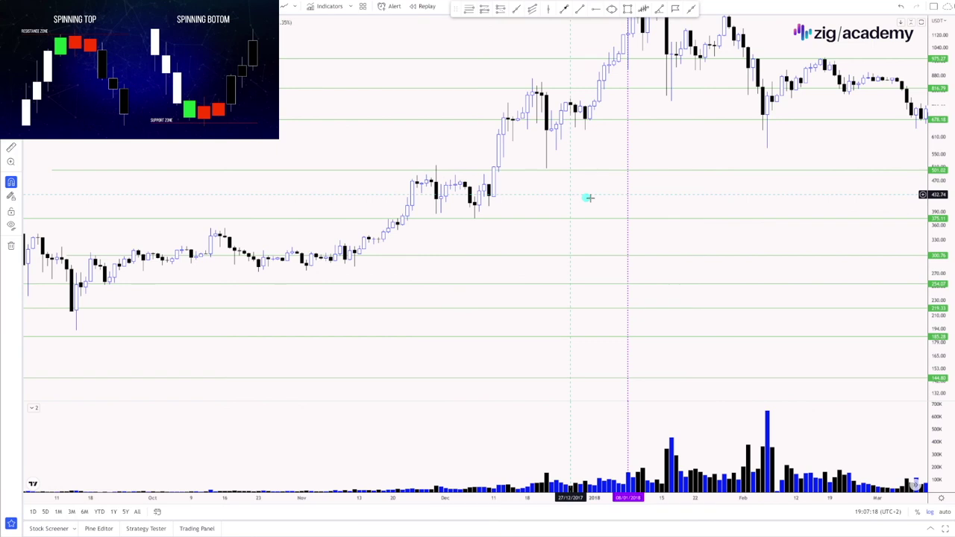
pyautogui.hscroll(2, 652, 203)
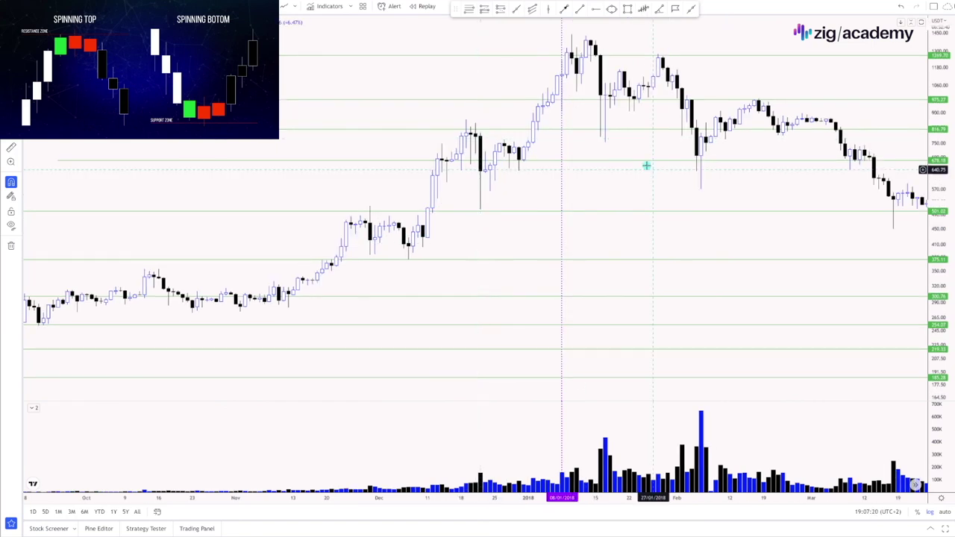
pyautogui.hscroll(2, 653, 164)
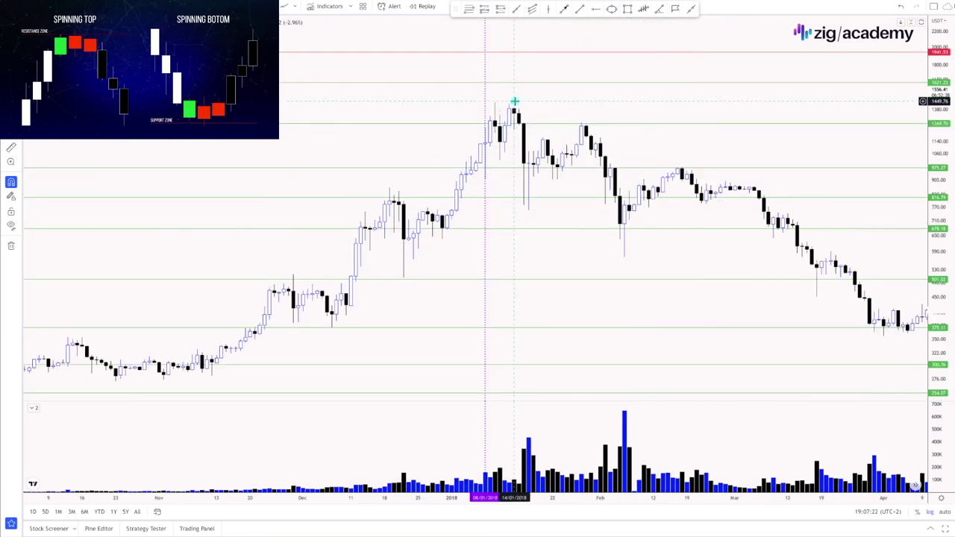
pyautogui.hscroll(2, 635, 142)
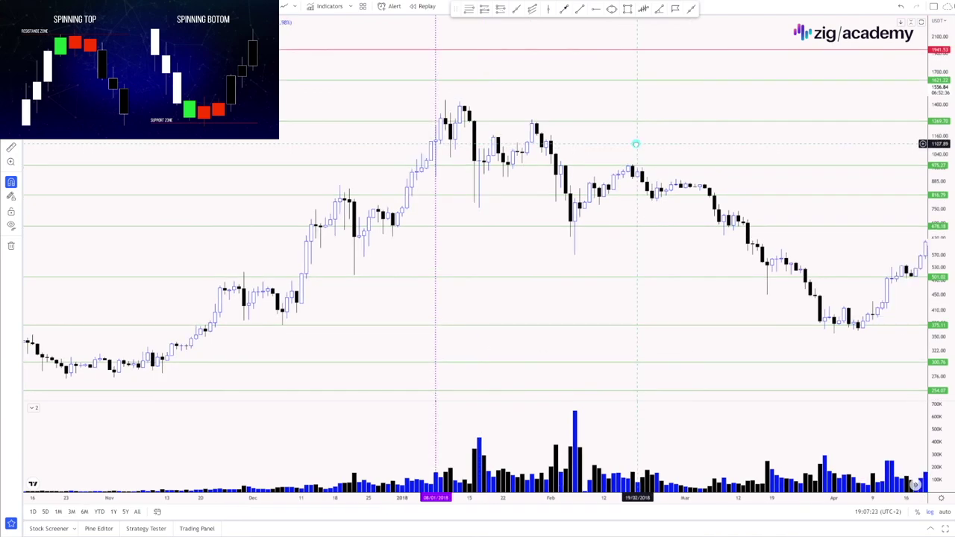
pyautogui.hscroll(4, 604, 141)
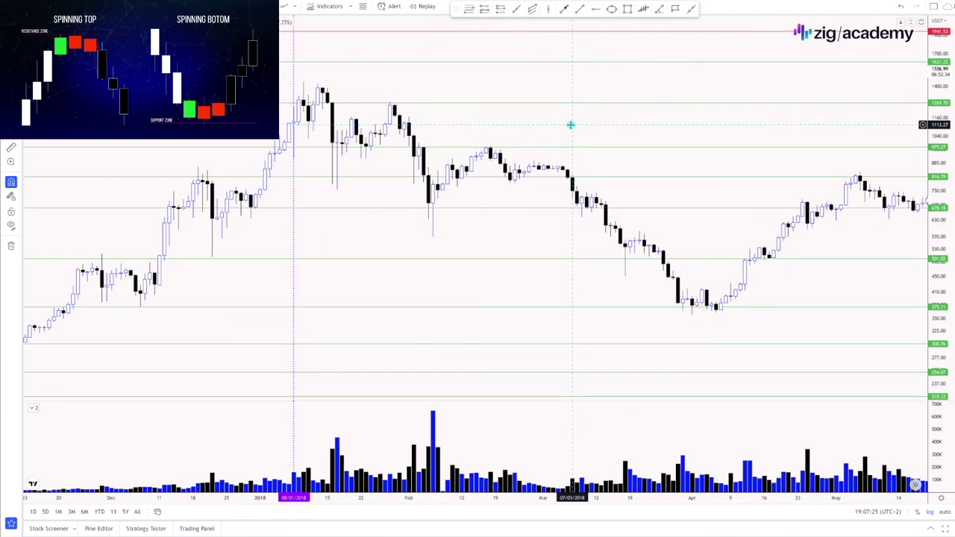
pyautogui.hscroll(1, 632, 121)
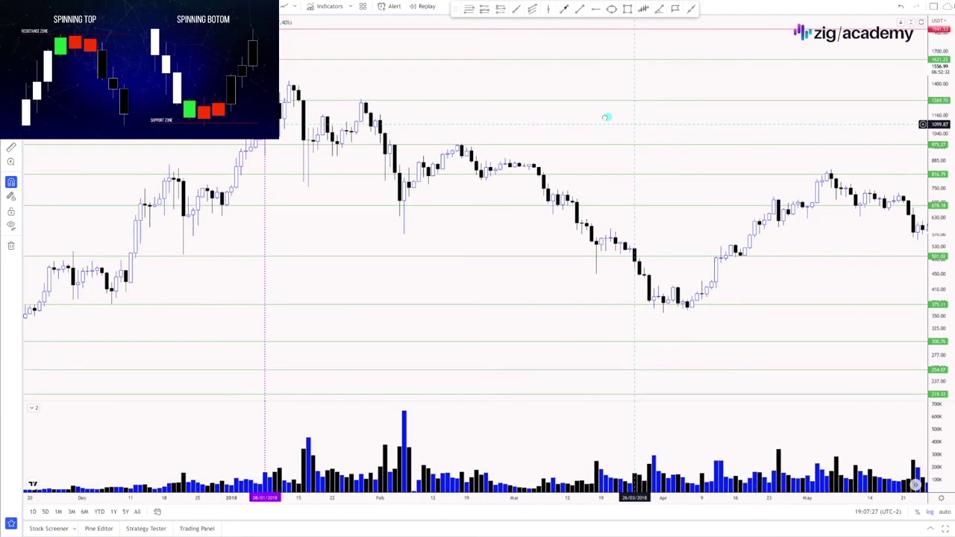
pyautogui.hscroll(2, 605, 117)
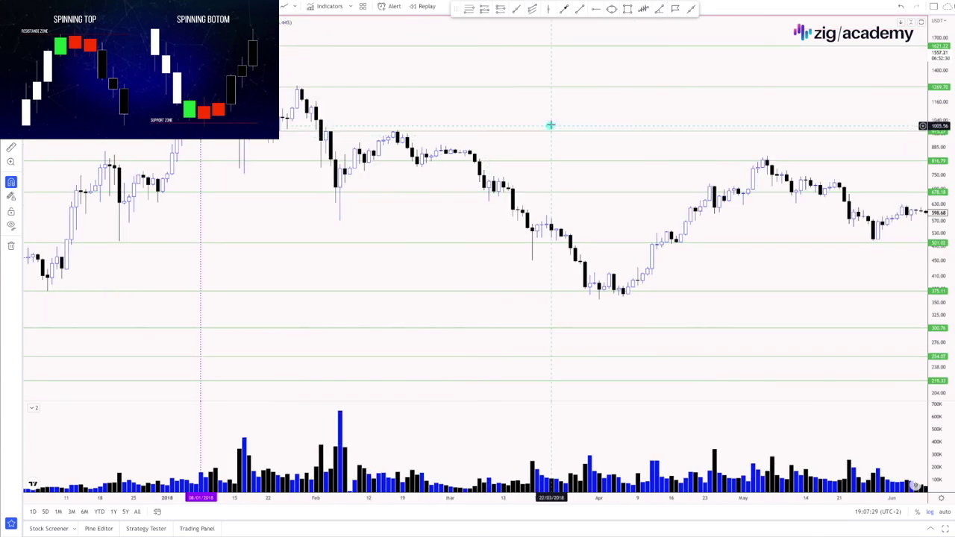
pyautogui.hscroll(1, 550, 126)
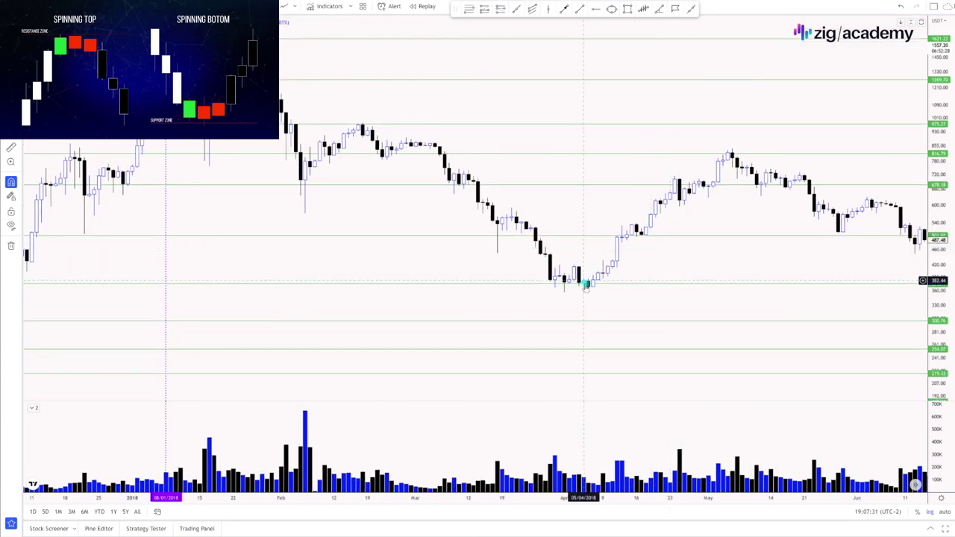
pyautogui.hscroll(5, 587, 284)
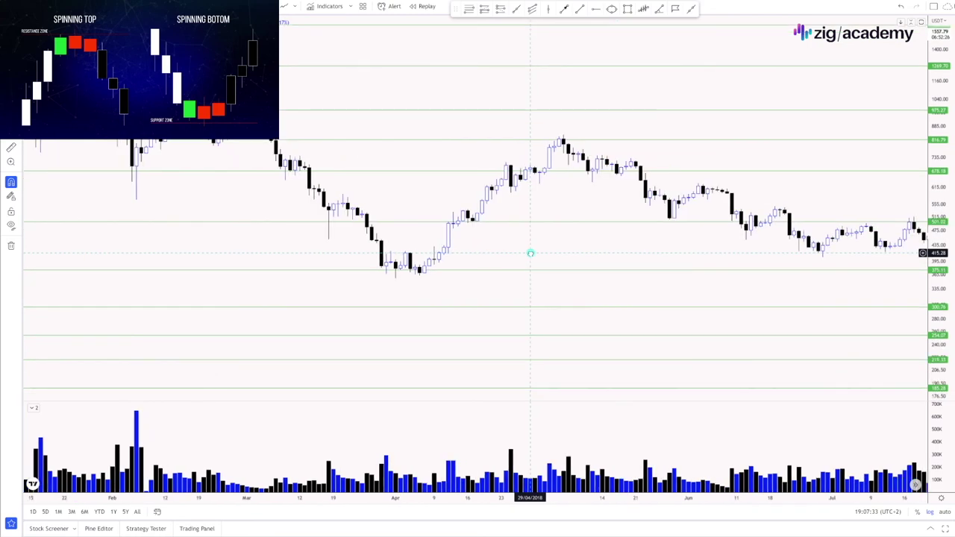
pyautogui.hscroll(4, 626, 145)
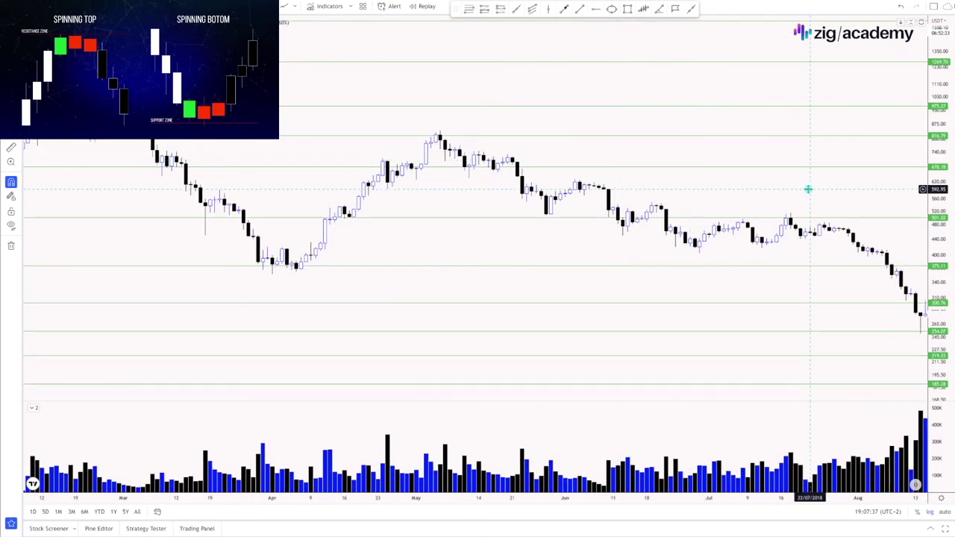
pyautogui.hscroll(5, 665, 214)
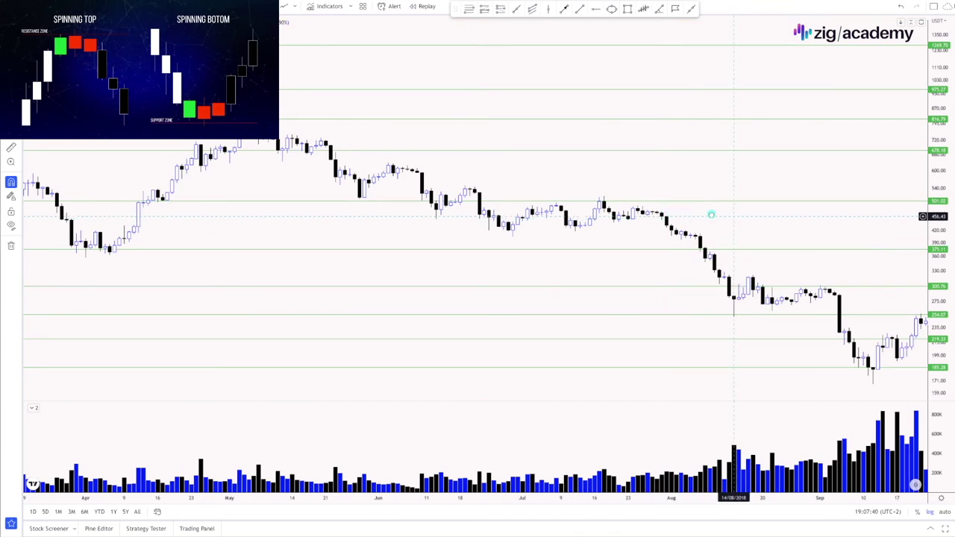
pyautogui.hscroll(1, 849, 213)
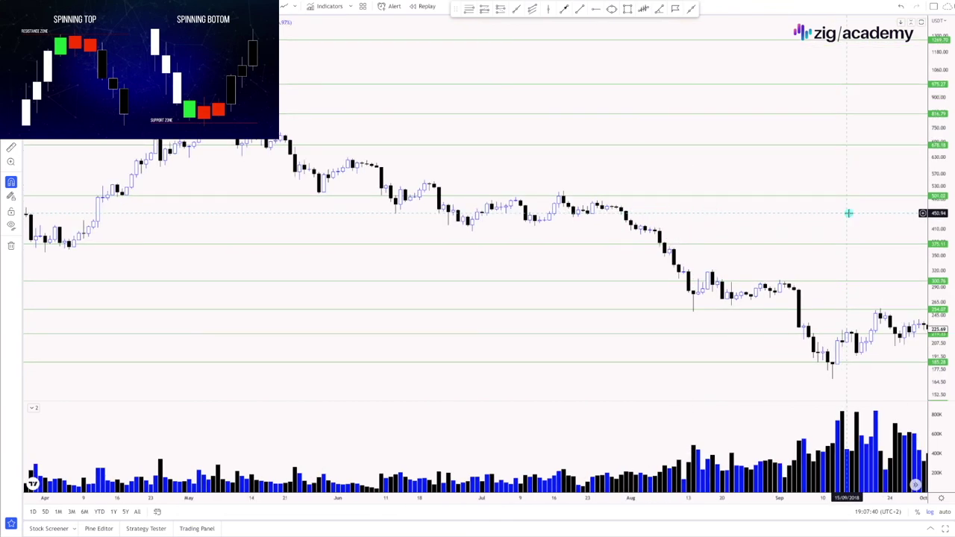
pyautogui.hscroll(1, 848, 214)
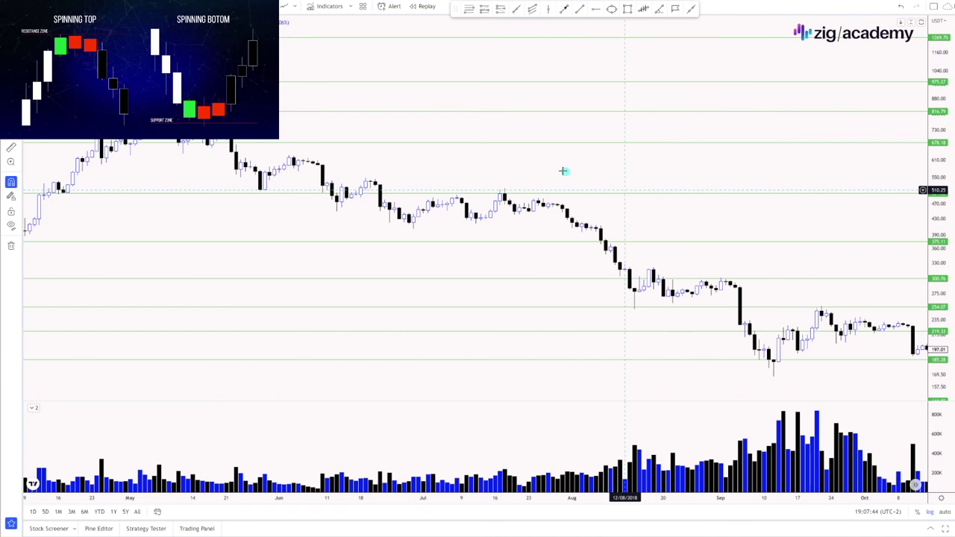
pyautogui.moveTo(782, 224); pyautogui.dragTo(620, 173)
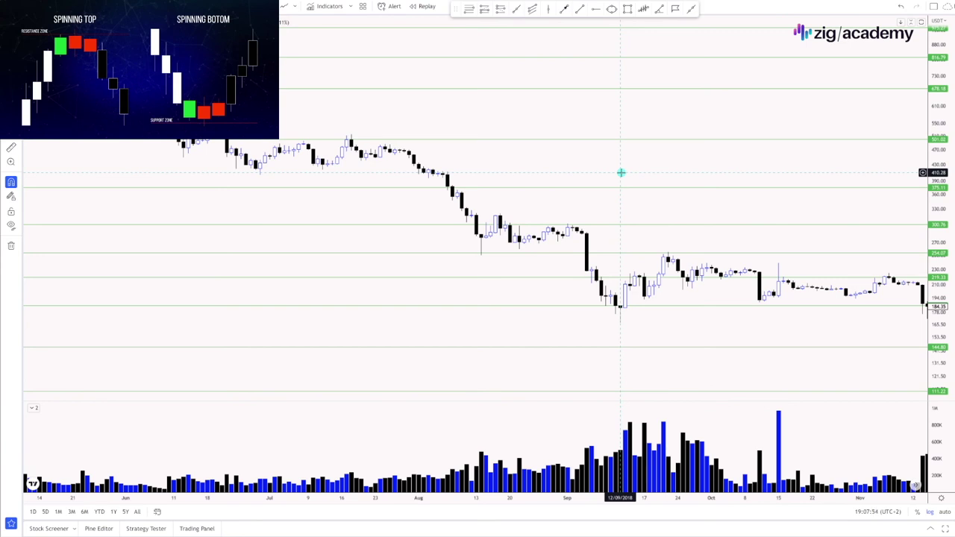
# Move the chart from the November 2018 selloff toward the early 2019 candles.
pyautogui.scroll(2, 680, 167)
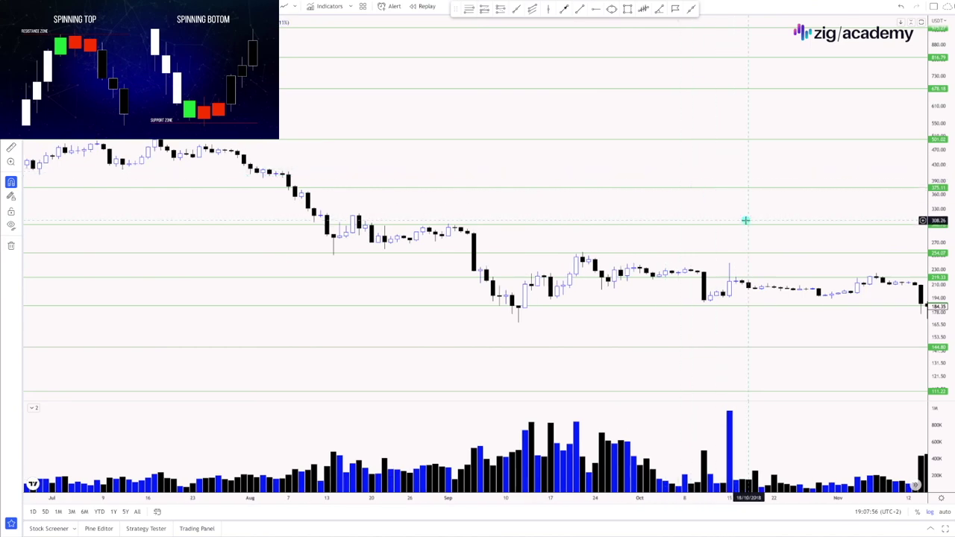
pyautogui.scroll(-3, 710, 206)
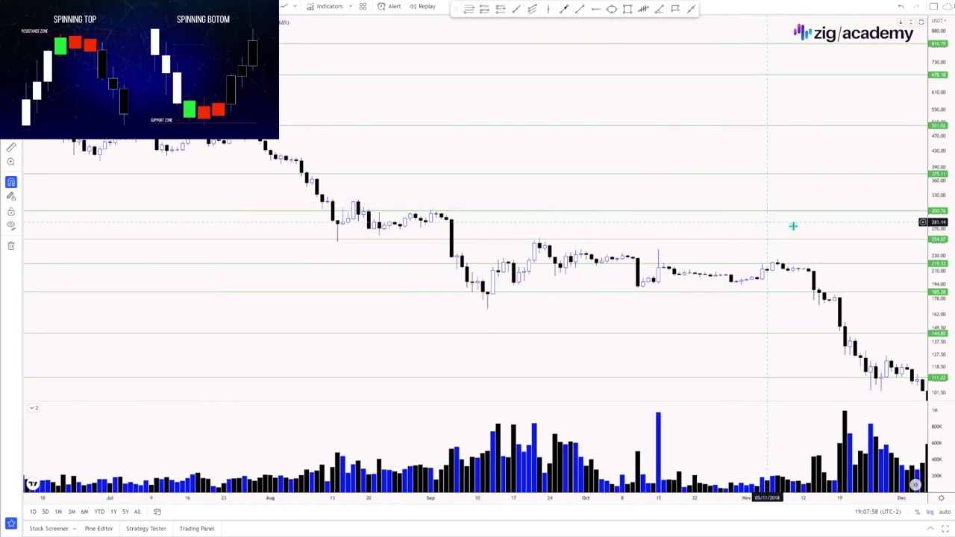
pyautogui.moveTo(814, 230); pyautogui.dragTo(490, 151)
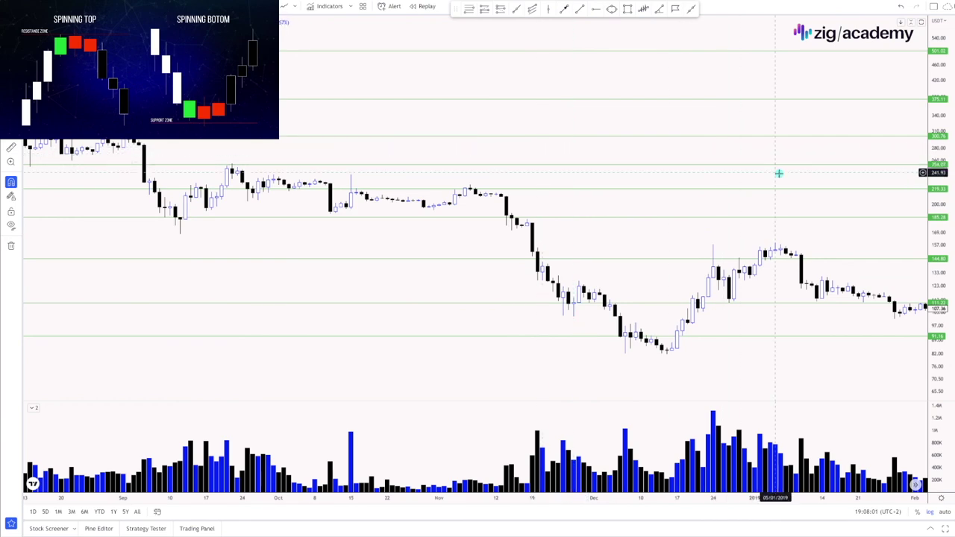
pyautogui.scroll(-2, 791, 179)
pyautogui.moveTo(802, 184); pyautogui.dragTo(721, 197)
pyautogui.scroll(5, 721, 197)
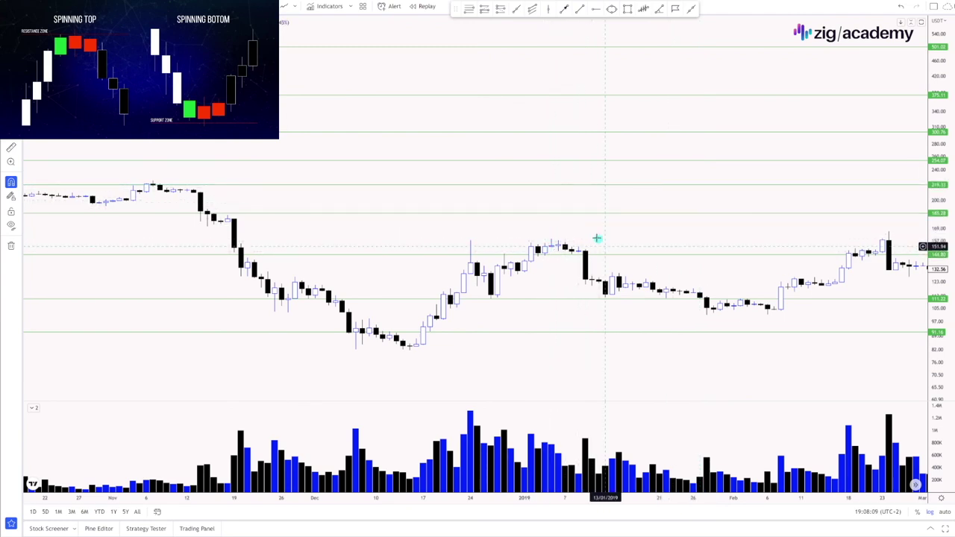
pyautogui.hscroll(5, 679, 234)
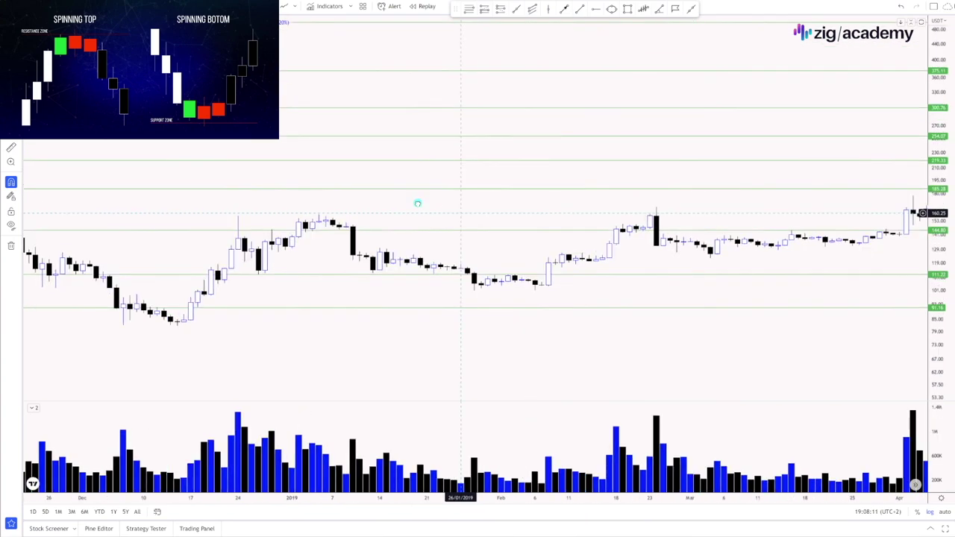
# Advance the chart through 2019 and the 2020 crash and recovery to August 2020.
pyautogui.moveTo(814, 196); pyautogui.dragTo(418, 171)
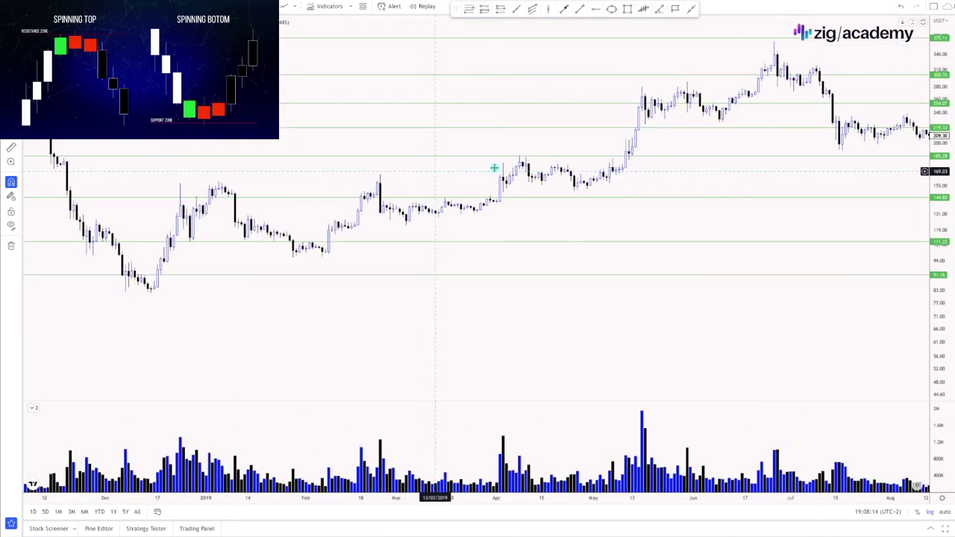
pyautogui.moveTo(667, 174); pyautogui.dragTo(445, 243)
pyautogui.hscroll(5, 650, 151)
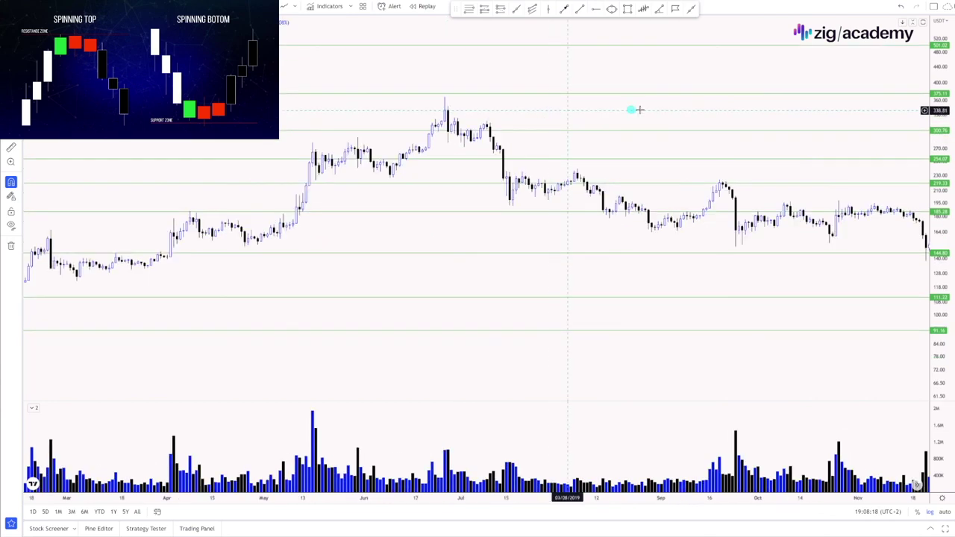
pyautogui.moveTo(666, 103); pyautogui.dragTo(557, 100)
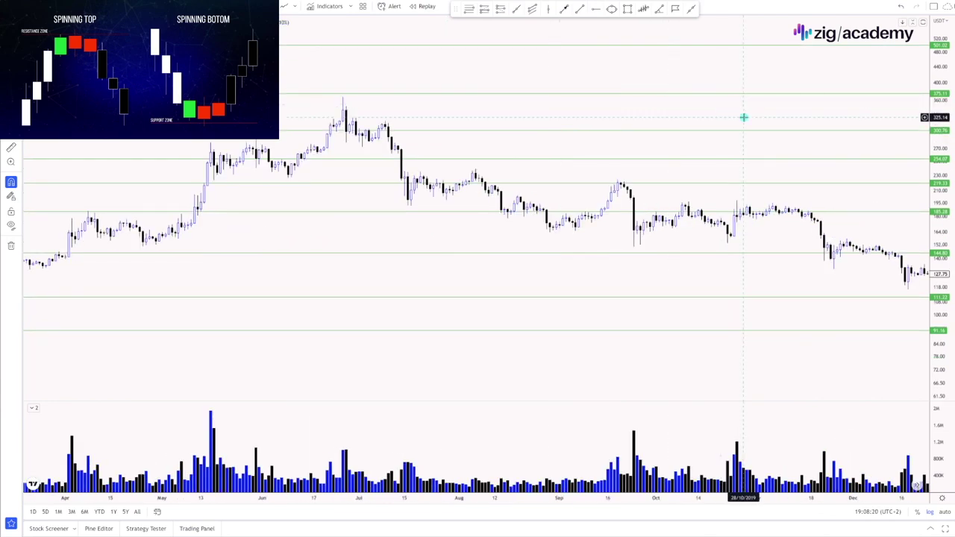
pyautogui.moveTo(758, 124); pyautogui.dragTo(620, 100)
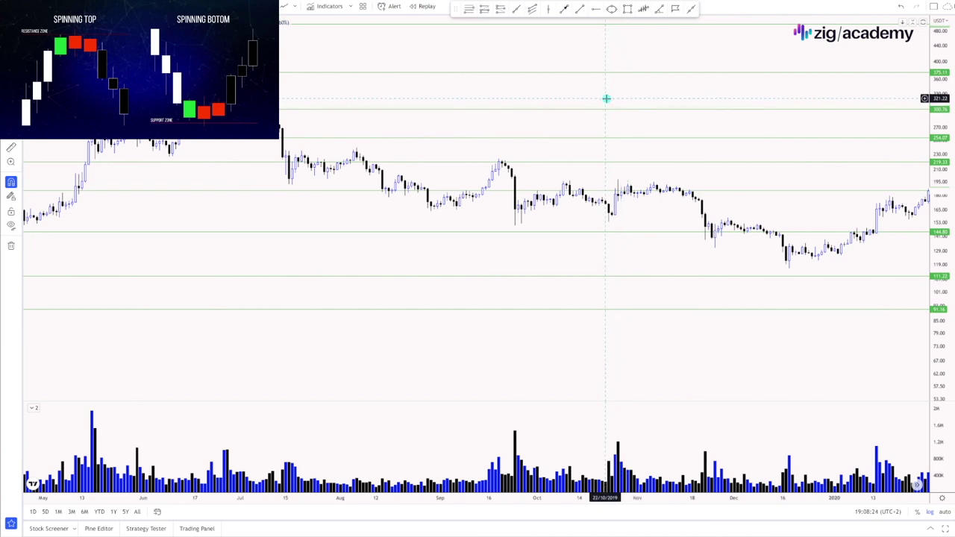
pyautogui.moveTo(774, 103); pyautogui.dragTo(616, 81)
pyautogui.moveTo(827, 77); pyautogui.dragTo(643, 71)
pyautogui.moveTo(761, 74); pyautogui.dragTo(678, 77)
pyautogui.moveTo(833, 111); pyautogui.dragTo(509, 82)
# Zoom into the 27–31 August 2022 intraday candles swinging between about 1419 and 1621 and review them.
pyautogui.scroll(-2, 803, 109)
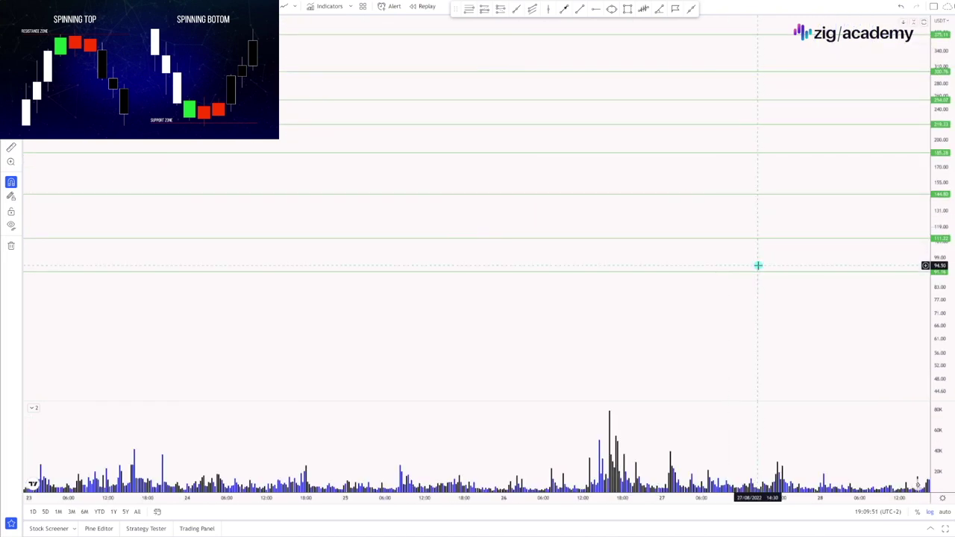
pyautogui.moveTo(821, 273); pyautogui.dragTo(620, 262)
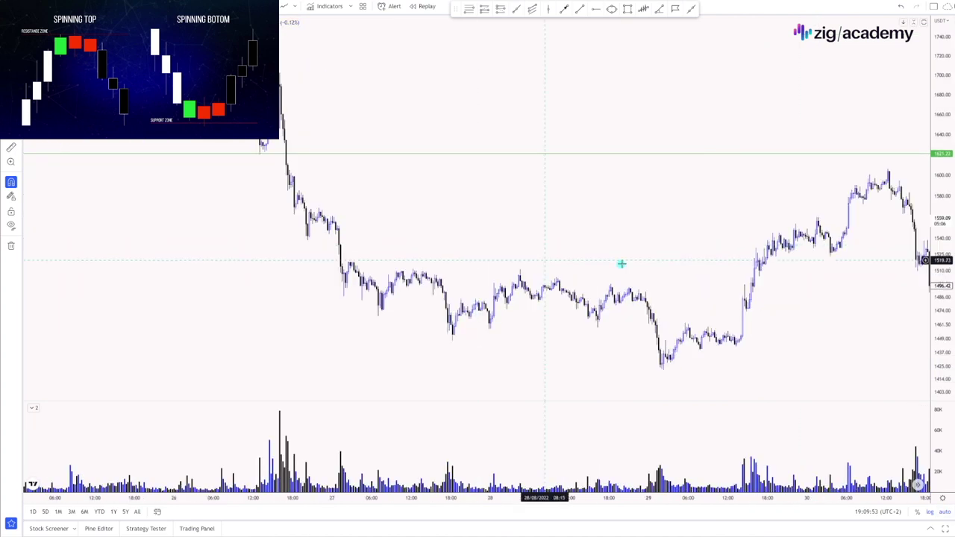
pyautogui.scroll(5, 626, 264)
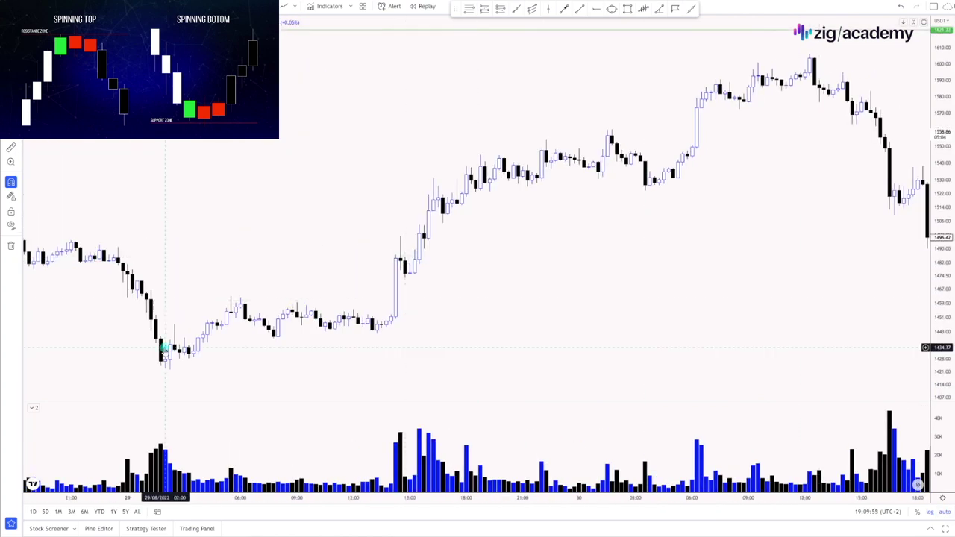
pyautogui.moveTo(226, 375); pyautogui.dragTo(386, 341)
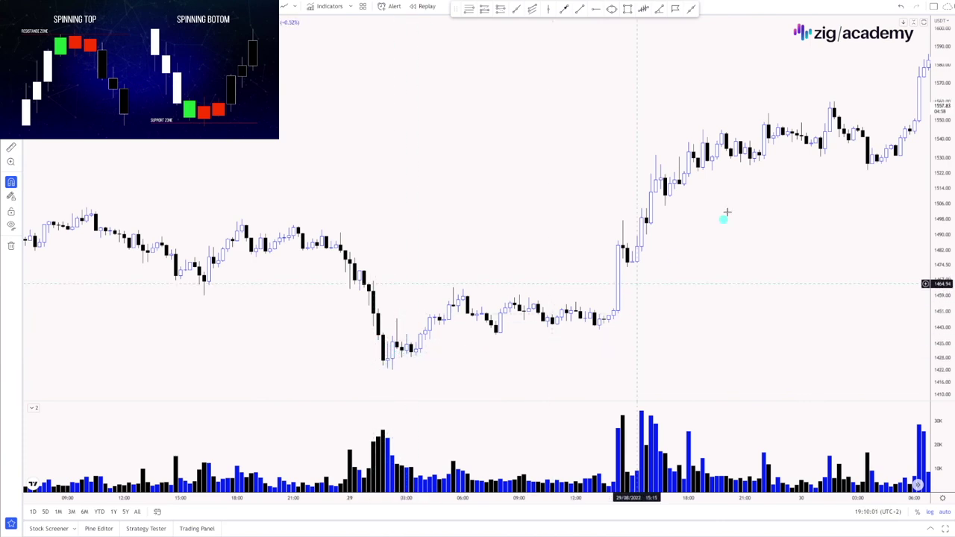
pyautogui.scroll(-5, 821, 261)
pyautogui.moveTo(892, 302); pyautogui.dragTo(655, 295)
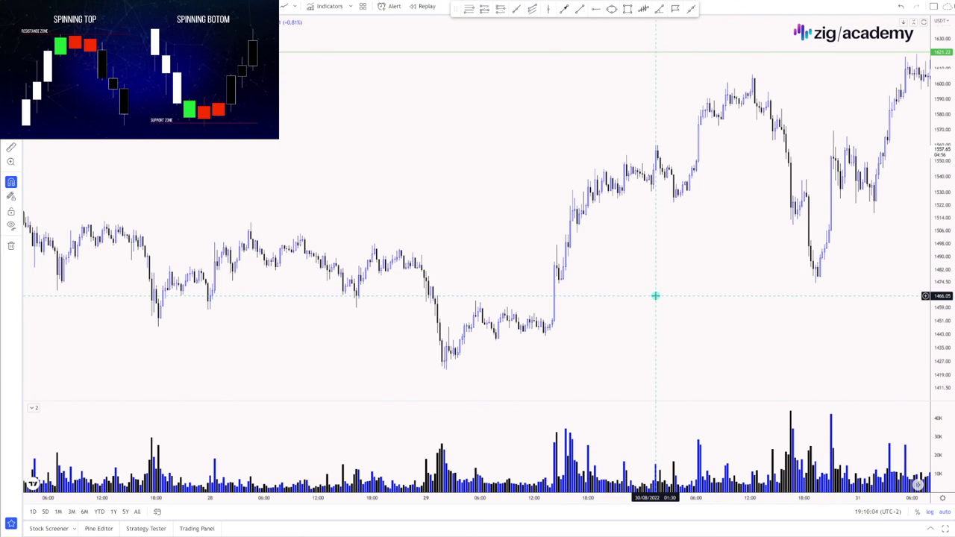